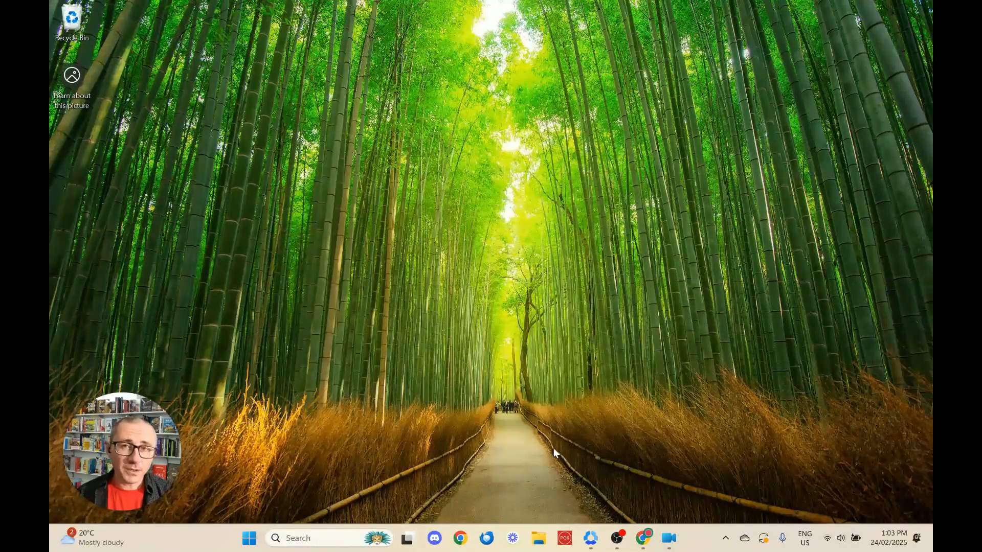
# Step: Sign in to the POS training-site till with the account password, then switch to the training website
pyautogui.click(566, 530)
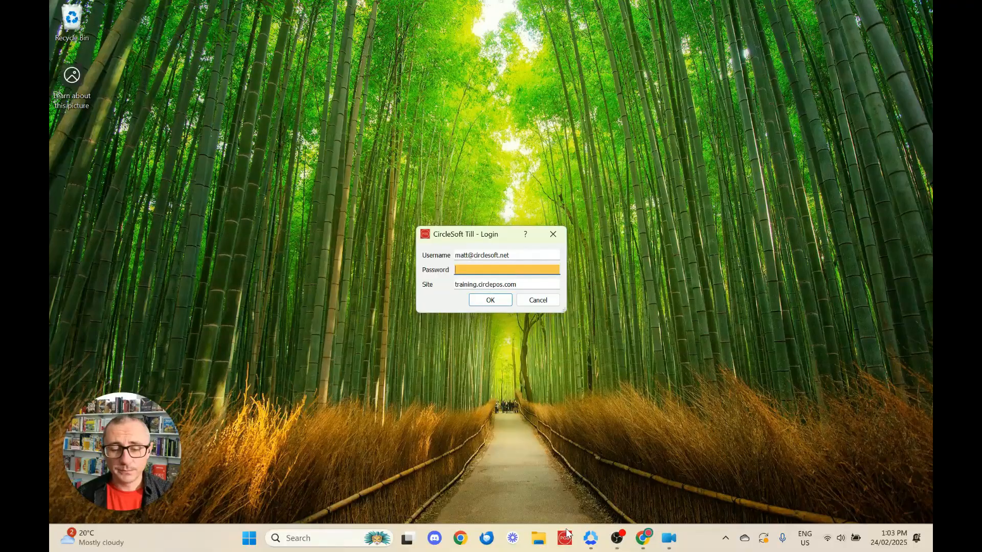
pyautogui.hotkey('ctrl', 'v')
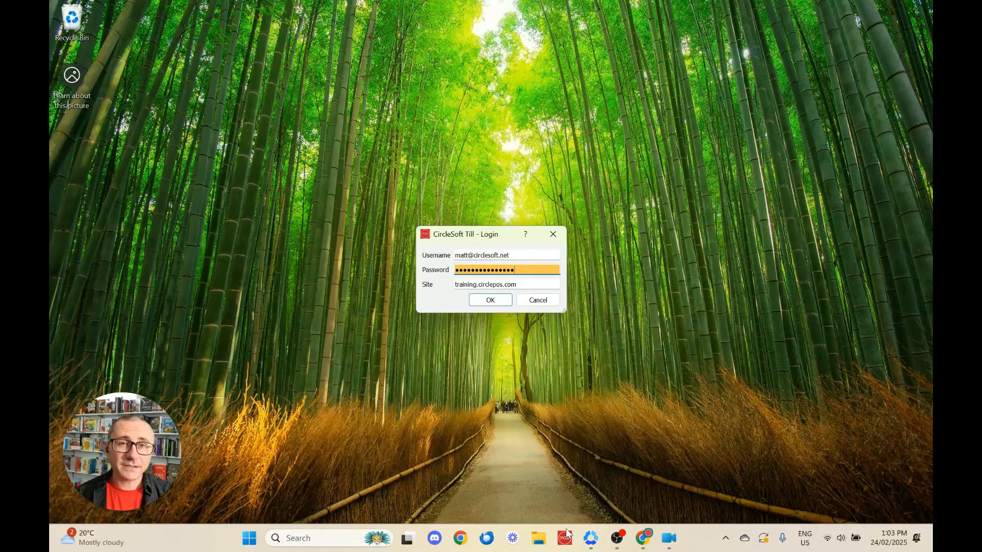
pyautogui.click(495, 304)
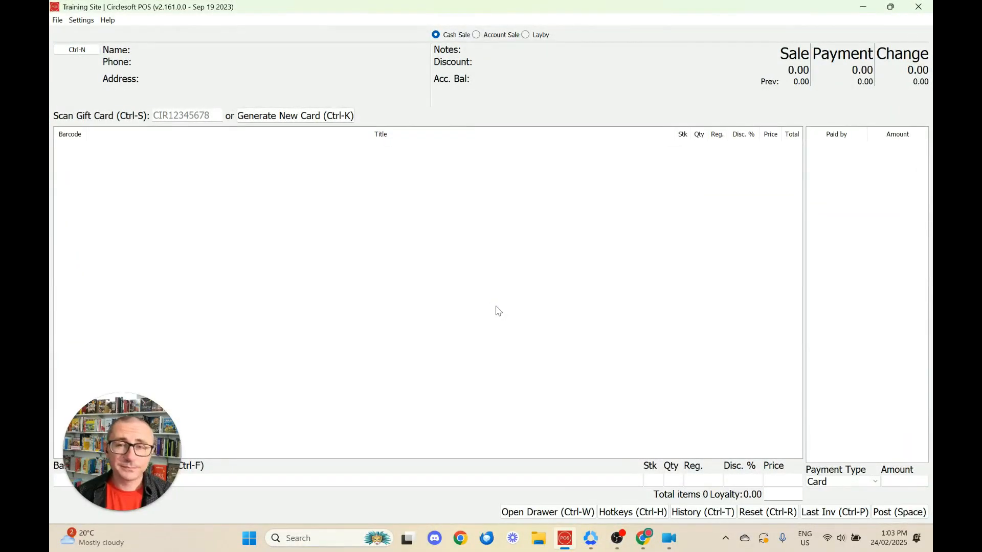
pyautogui.click(642, 538)
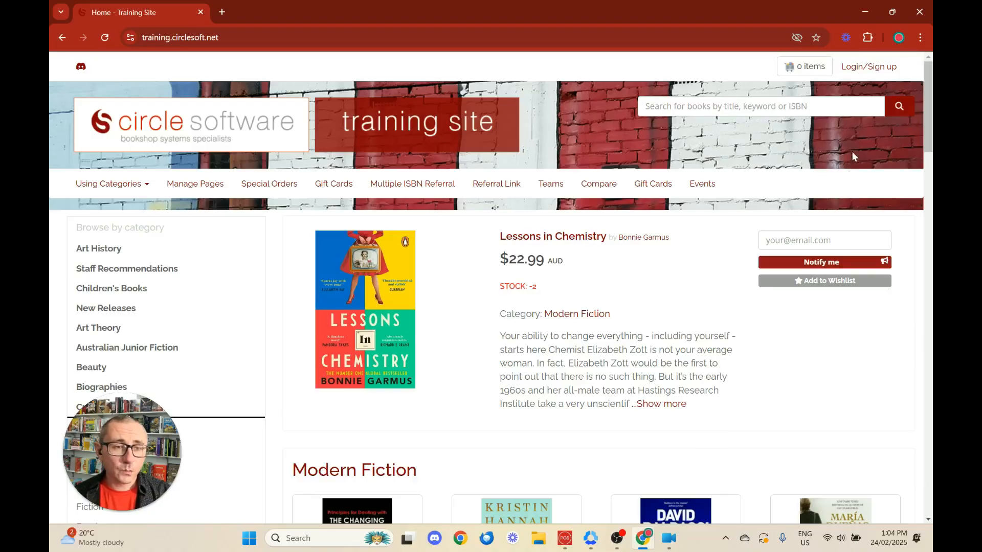
# Step: Log in on the training website and open Backoffice from the Welcome menu in a new tab
pyautogui.click(871, 73)
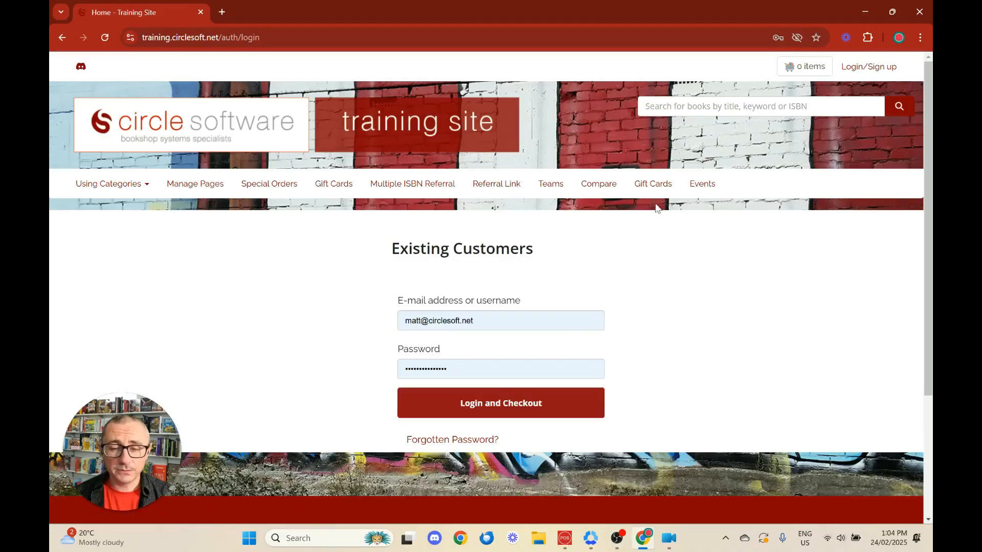
pyautogui.click(494, 404)
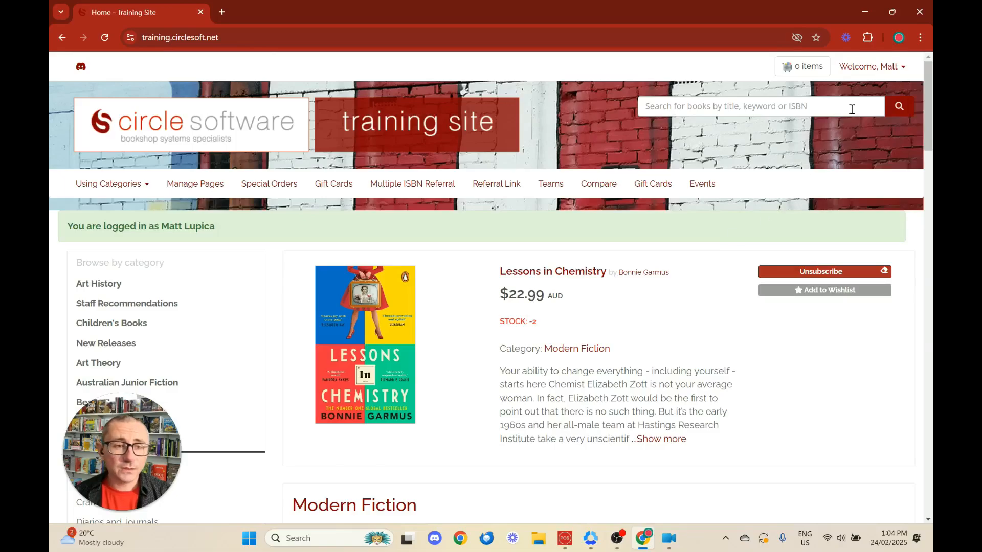
pyautogui.click(901, 75)
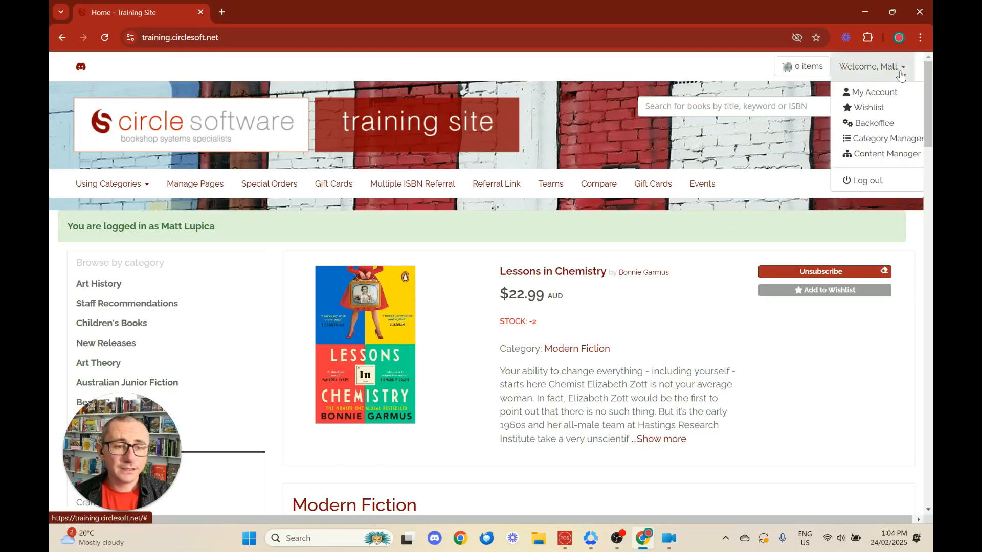
pyautogui.click(874, 123)
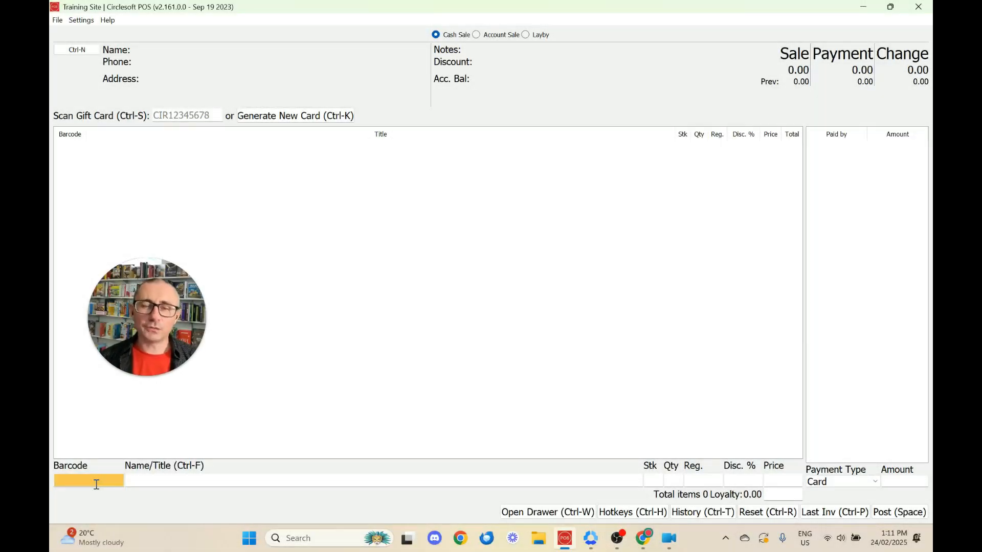
# Step: Sell Scrublands for 50.00 cash with 17.00 change, then scan Scrublands into a new sale
pyautogui.write('9781760632984')
pyautogui.press('Return')
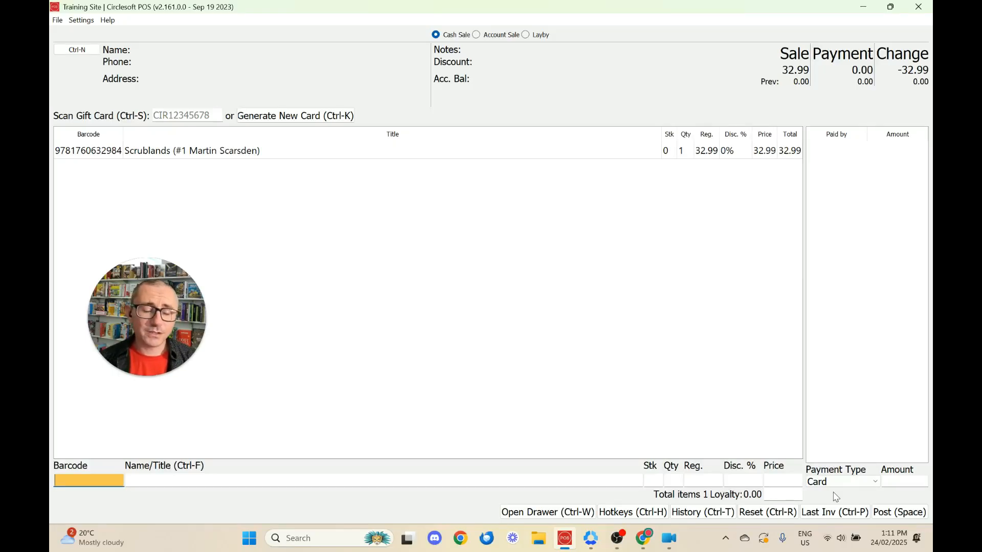
pyautogui.click(861, 487)
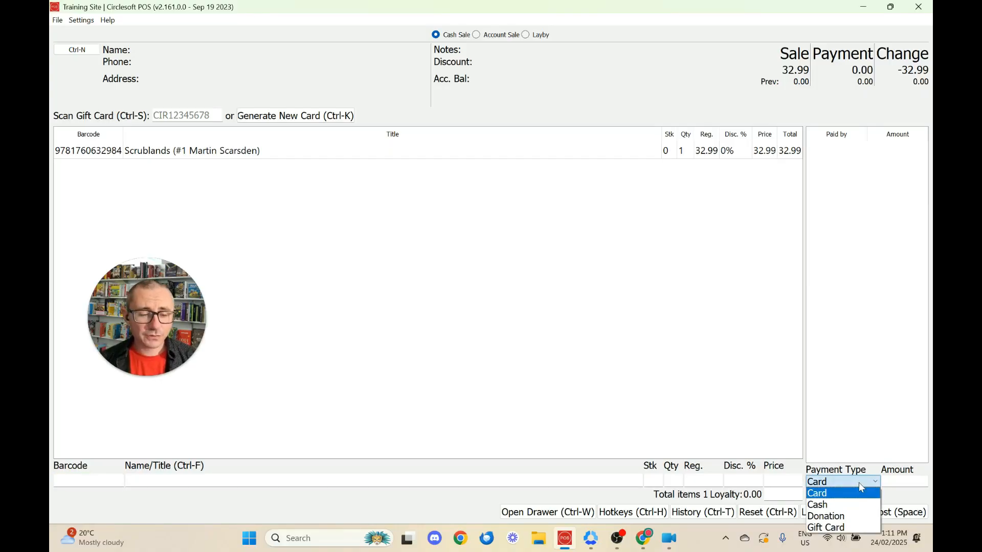
pyautogui.click(853, 508)
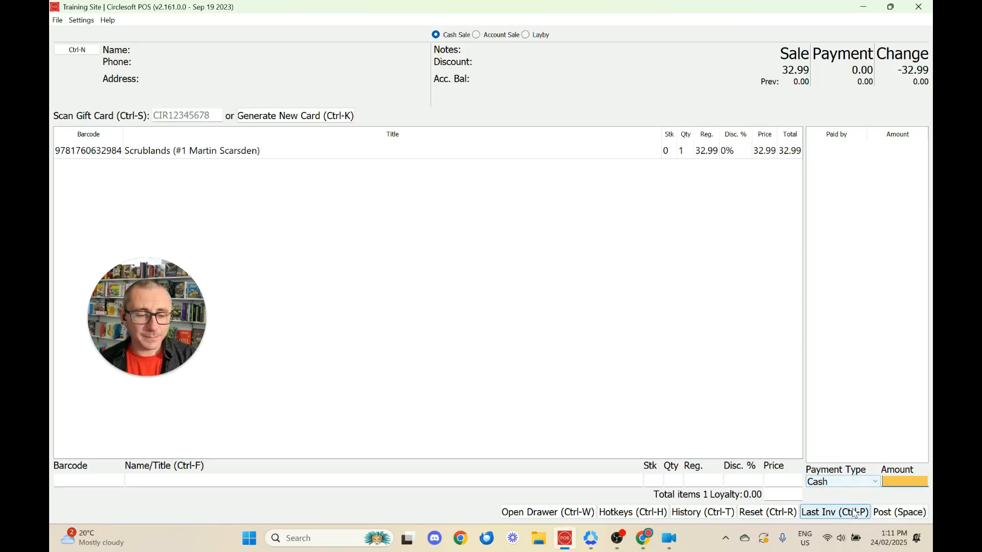
pyautogui.write('.05')
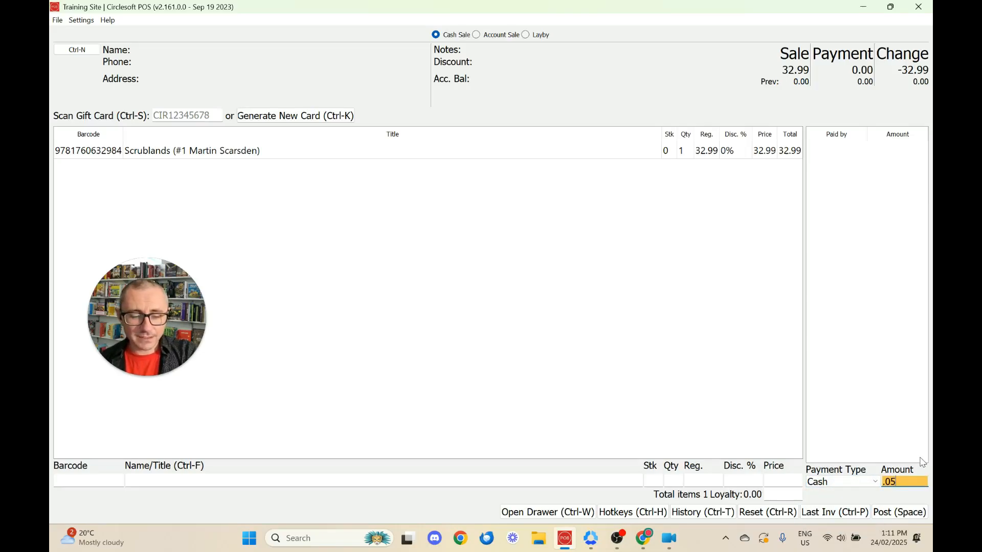
pyautogui.write('000')
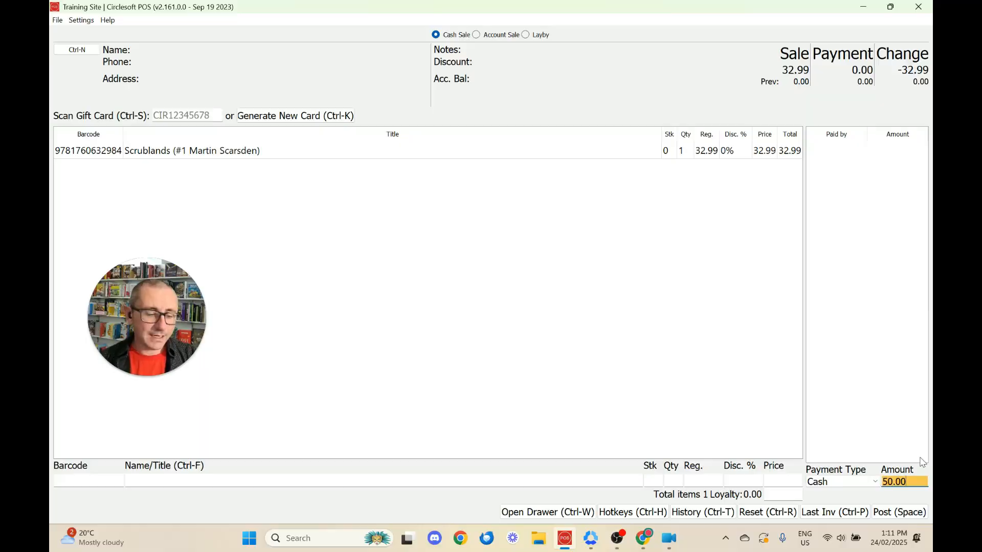
pyautogui.press('Return')
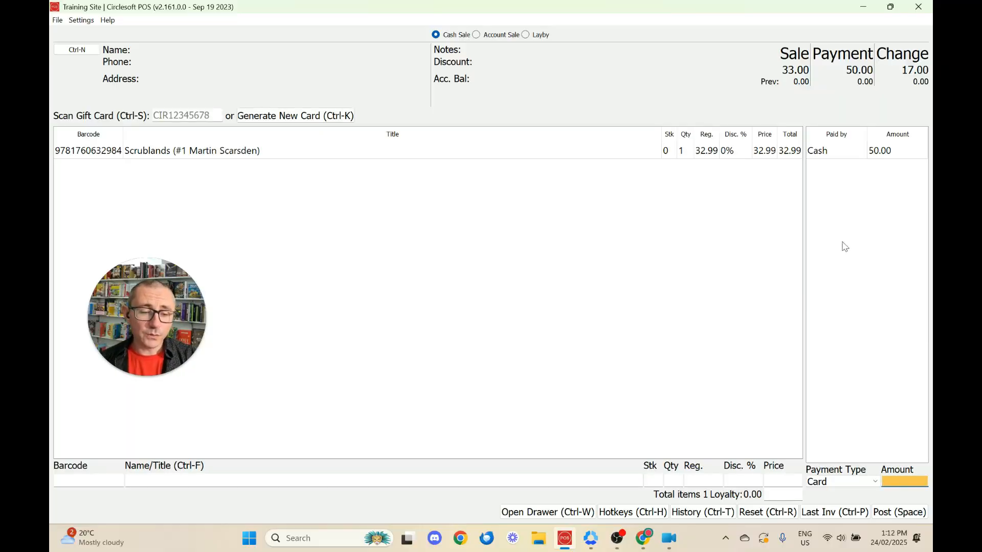
pyautogui.click(897, 513)
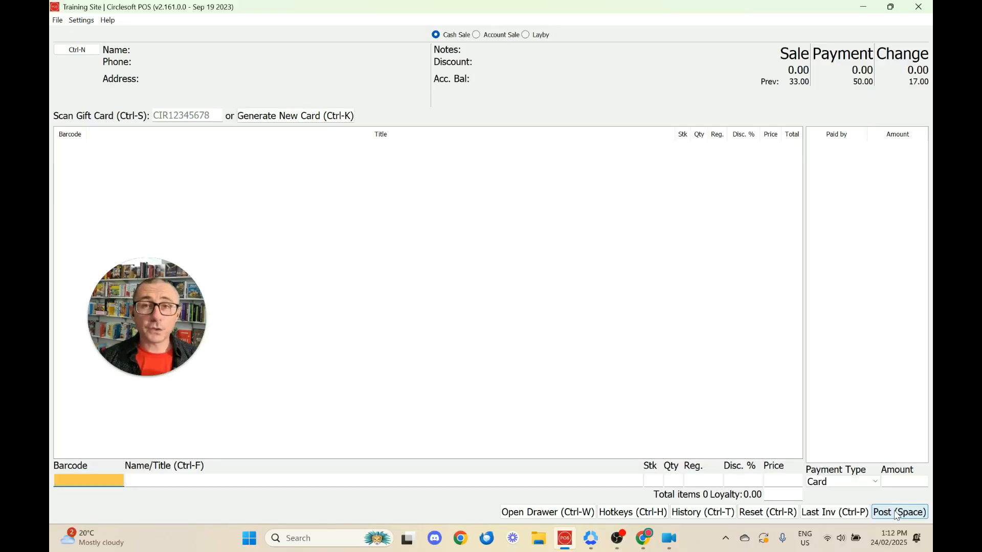
pyautogui.write('9781760632984')
pyautogui.press('Return')
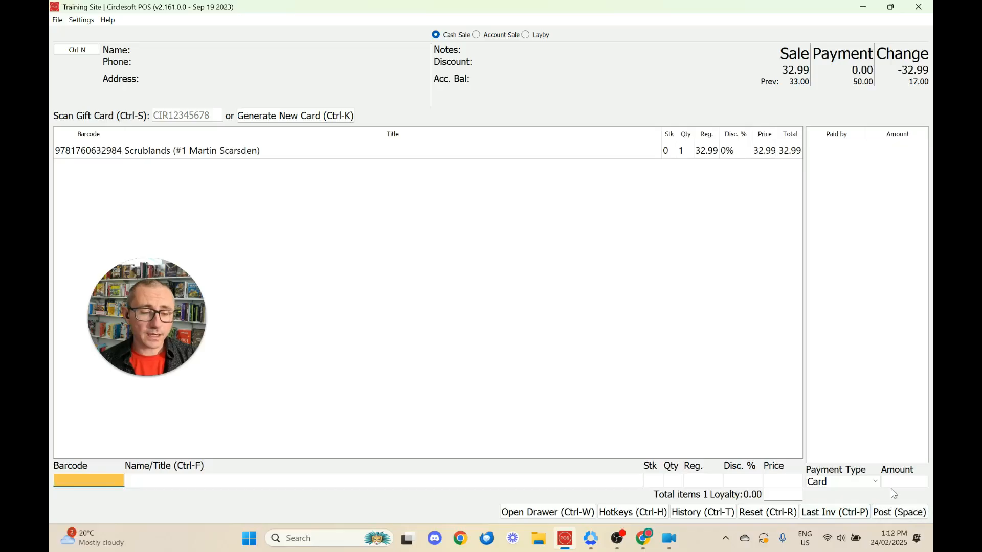
# Step: Settle the Scrublands sale with 10.00 cash and 22.99 on card, and post it
pyautogui.click(868, 484)
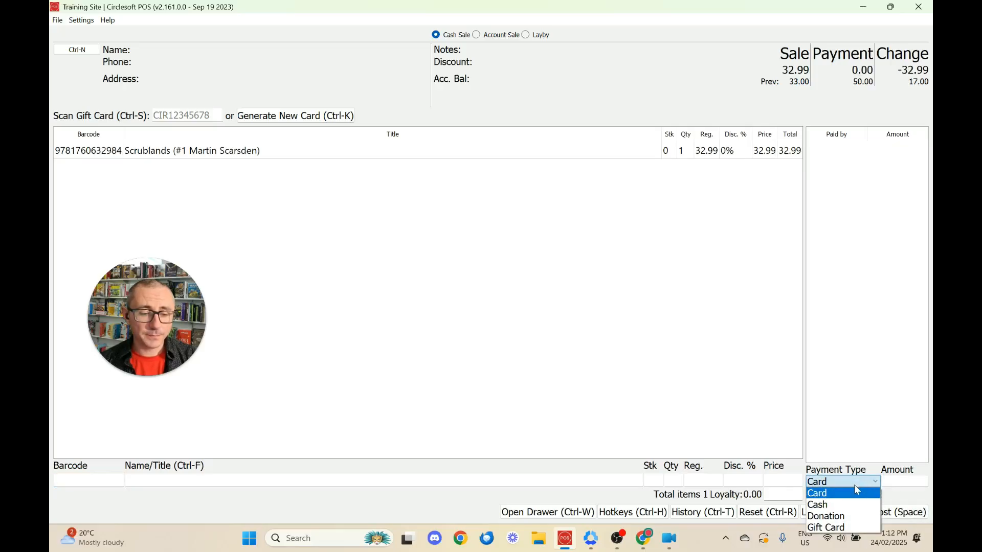
pyautogui.click(853, 493)
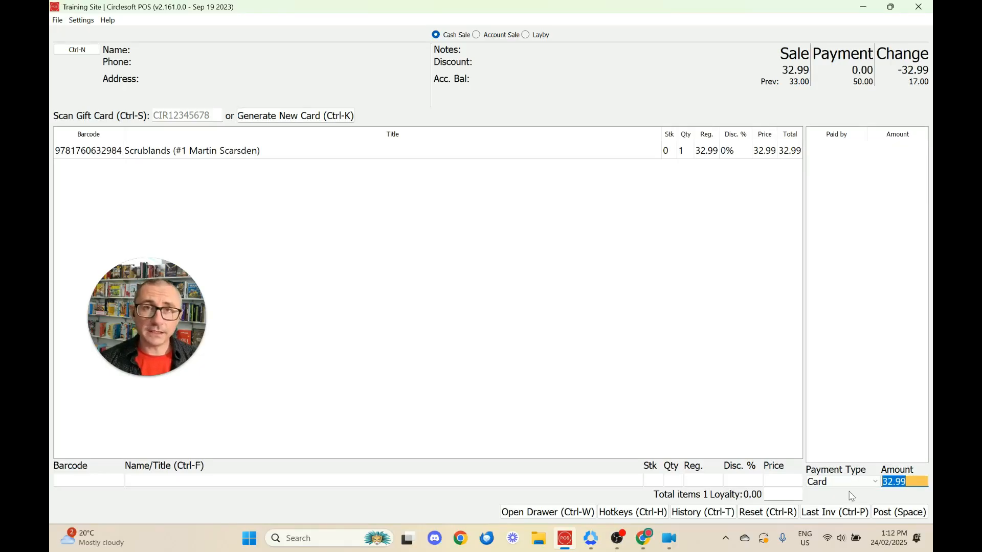
pyautogui.press('Return')
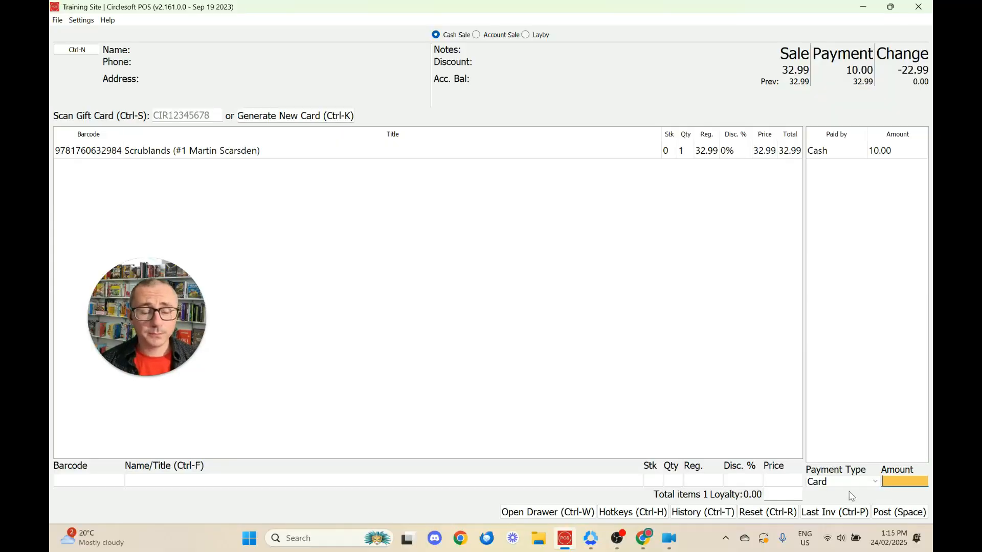
pyautogui.press('Return')
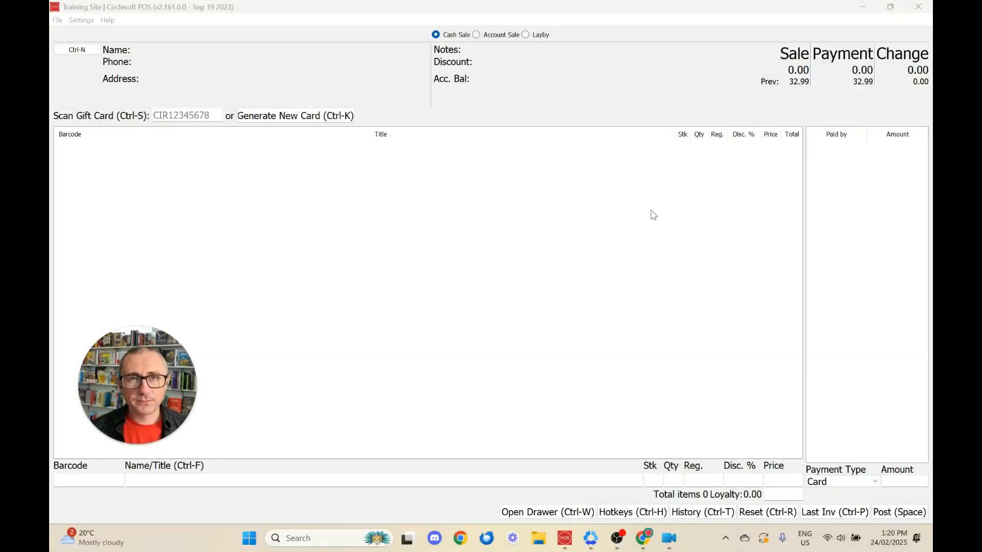
# Step: Scan the Scrublands barcode into the exchange sale
pyautogui.click(99, 479)
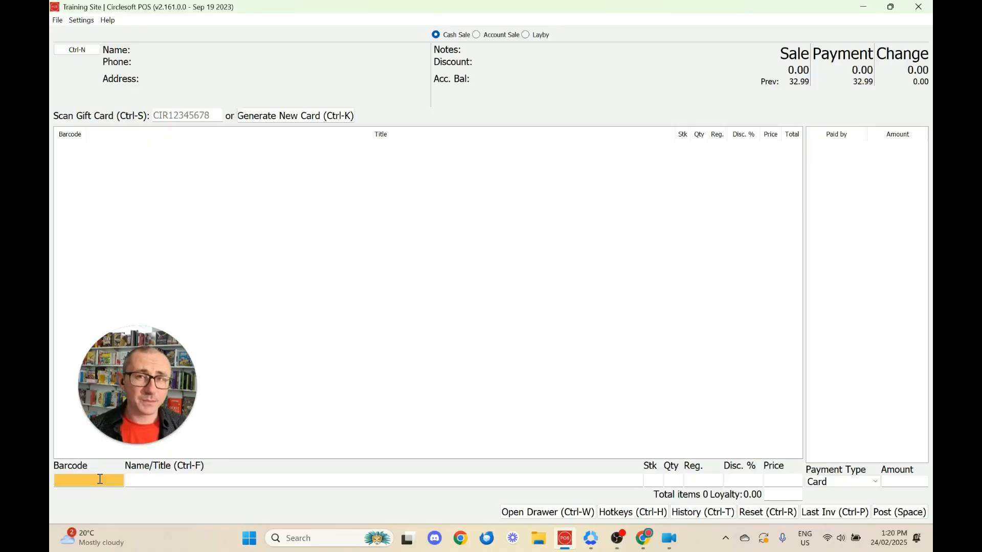
pyautogui.write('9781760632984')
pyautogui.press('Return')
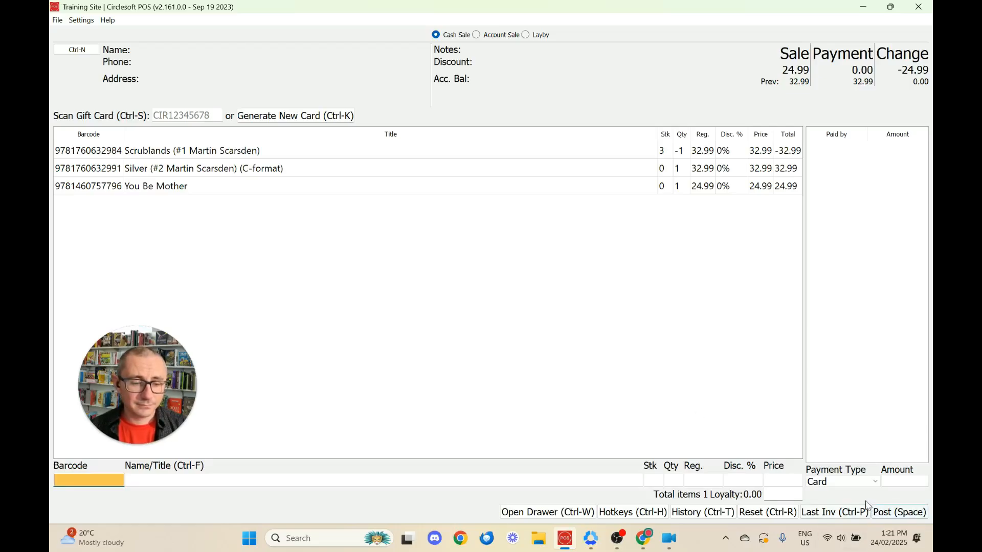
# Step: Take 50.00 cash for the exchange, giving 25.00 change, and post the sale
pyautogui.click(856, 477)
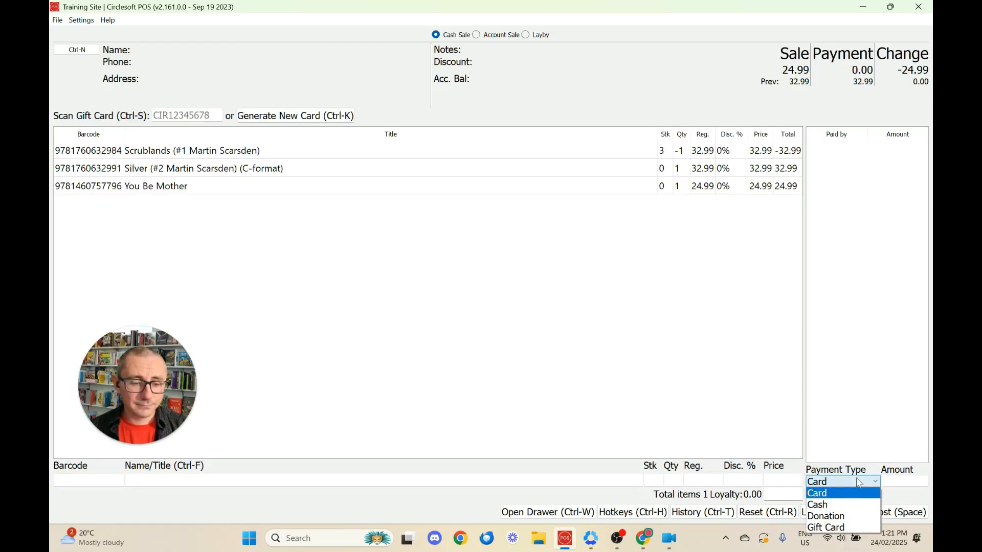
pyautogui.click(841, 504)
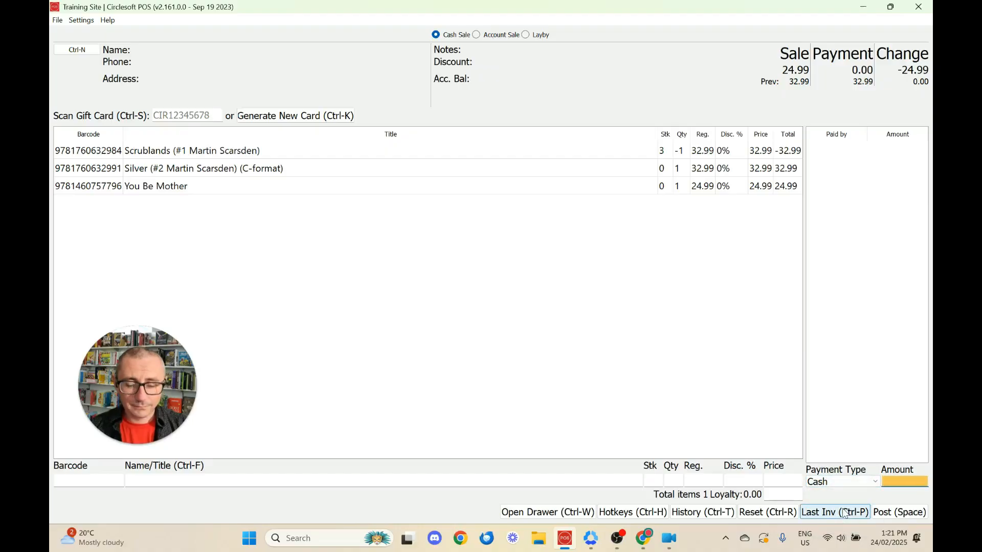
pyautogui.write('.50')
pyautogui.press('Return')
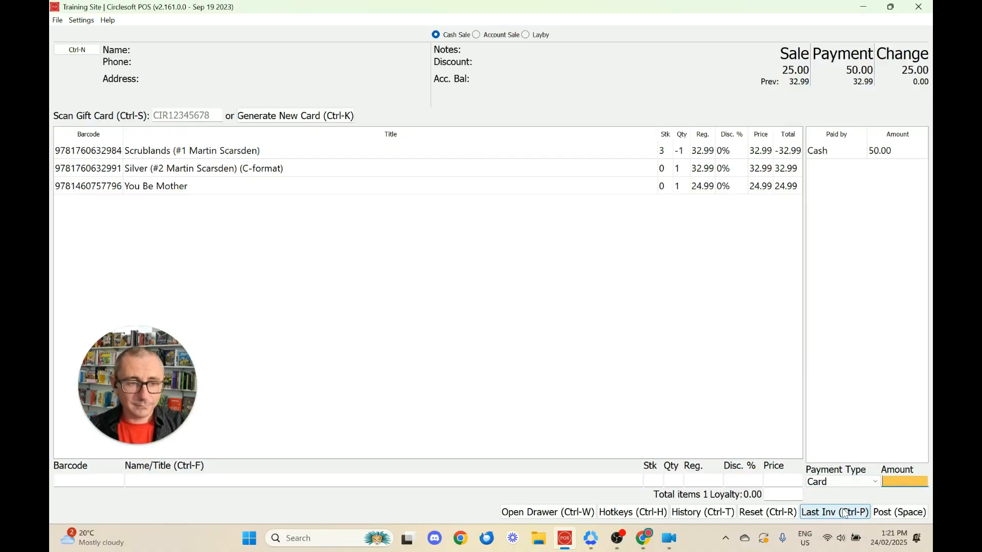
pyautogui.press('space')
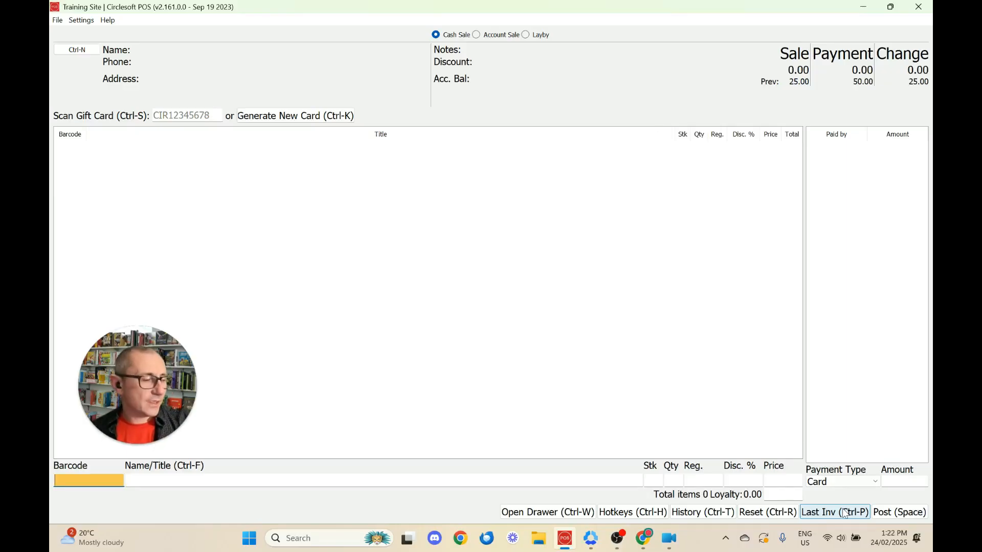
# Step: Add Scrublands to the sale with quantity -1 as a refund
pyautogui.write('9781760632984')
pyautogui.press('Return')
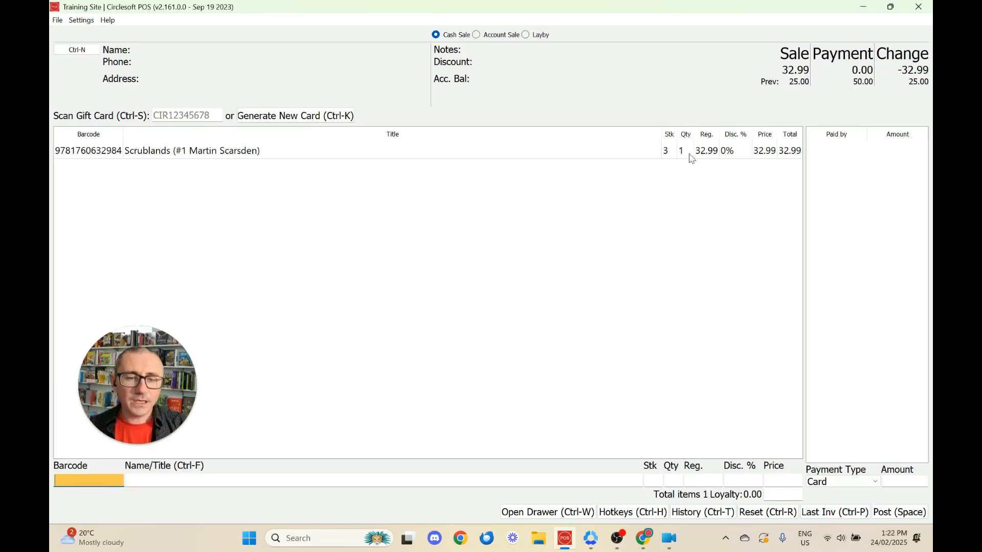
pyautogui.click(691, 156)
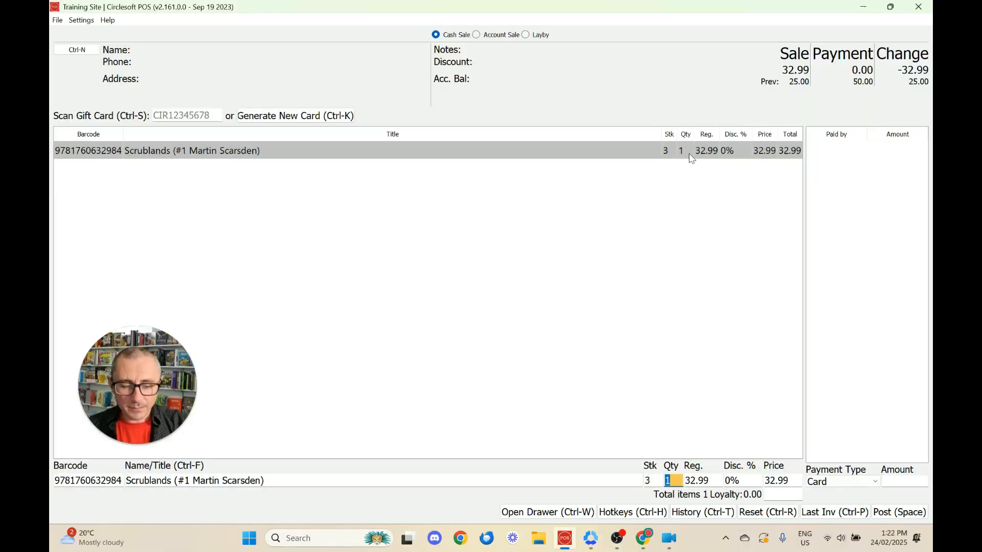
pyautogui.write('-1')
pyautogui.press('Return')
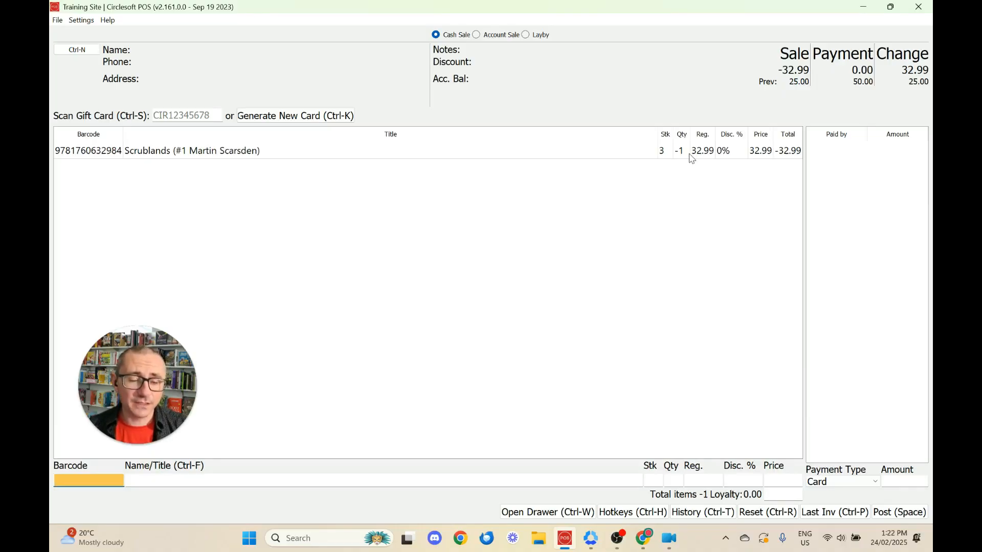
pyautogui.press('space')
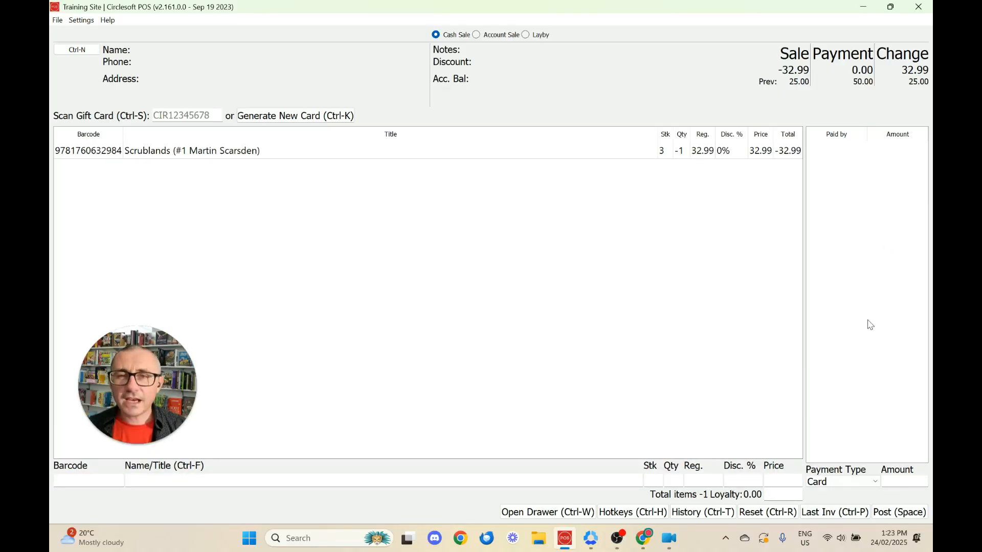
# Step: Pay out the -32.99 refund in cash, post it, and recall the last invoice
pyautogui.click(843, 484)
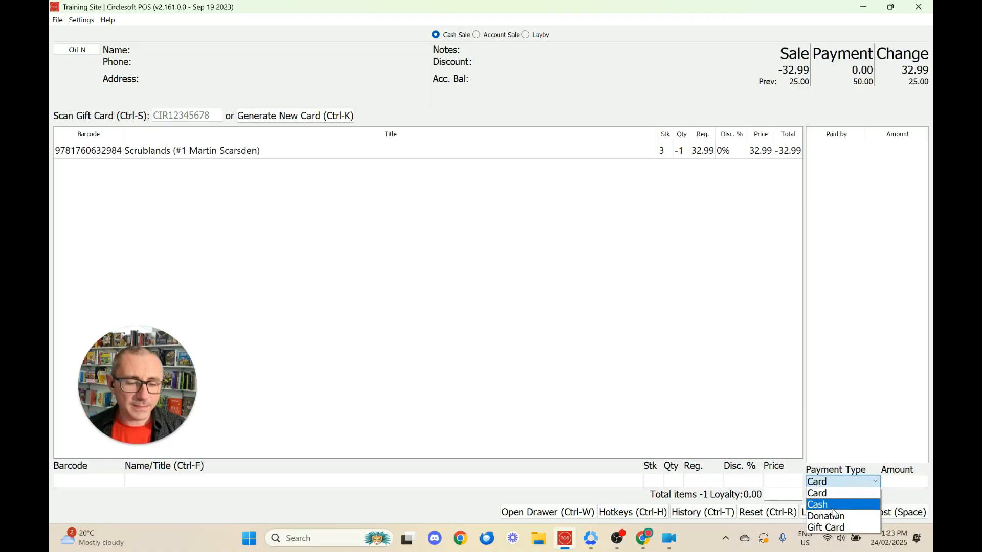
pyautogui.click(839, 504)
pyautogui.write('-')
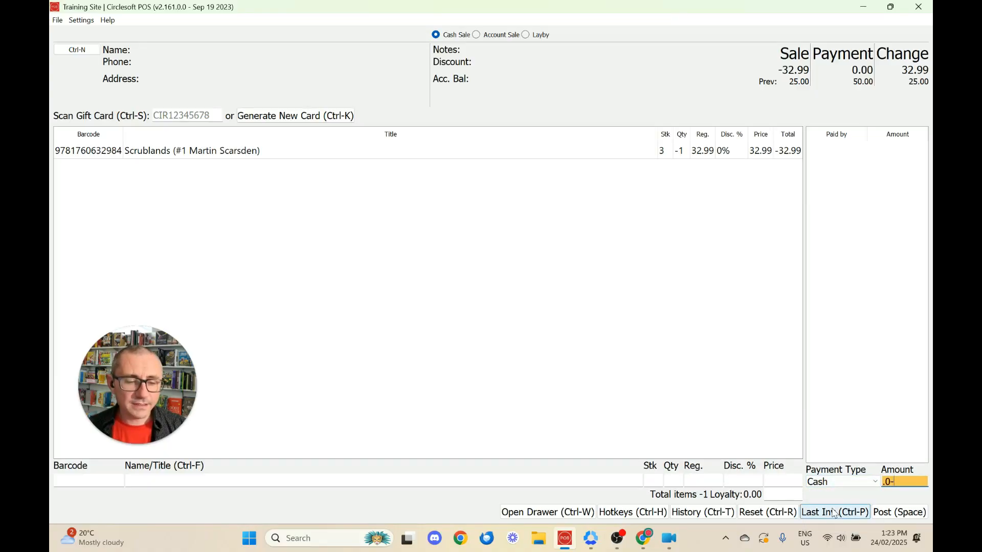
pyautogui.write('.32.99')
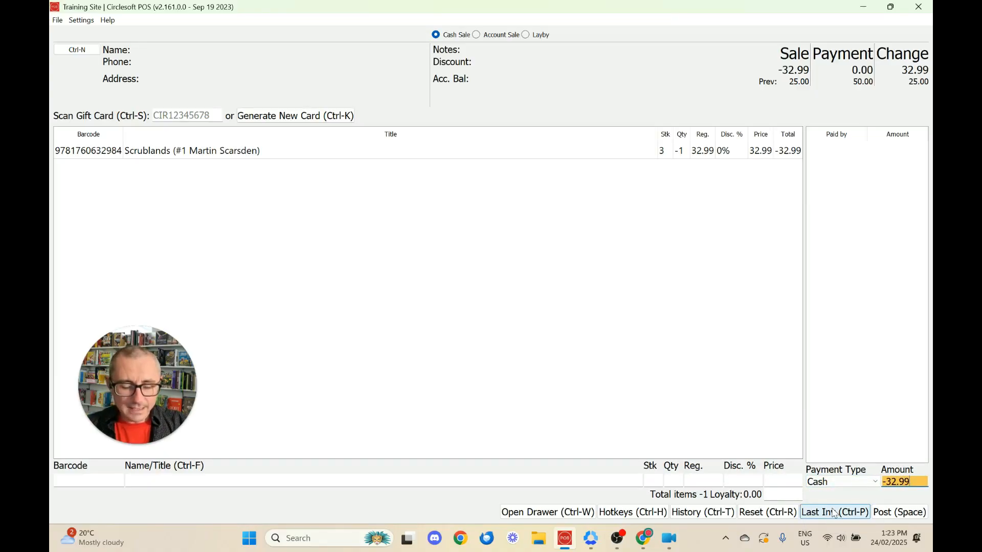
pyautogui.press('Return')
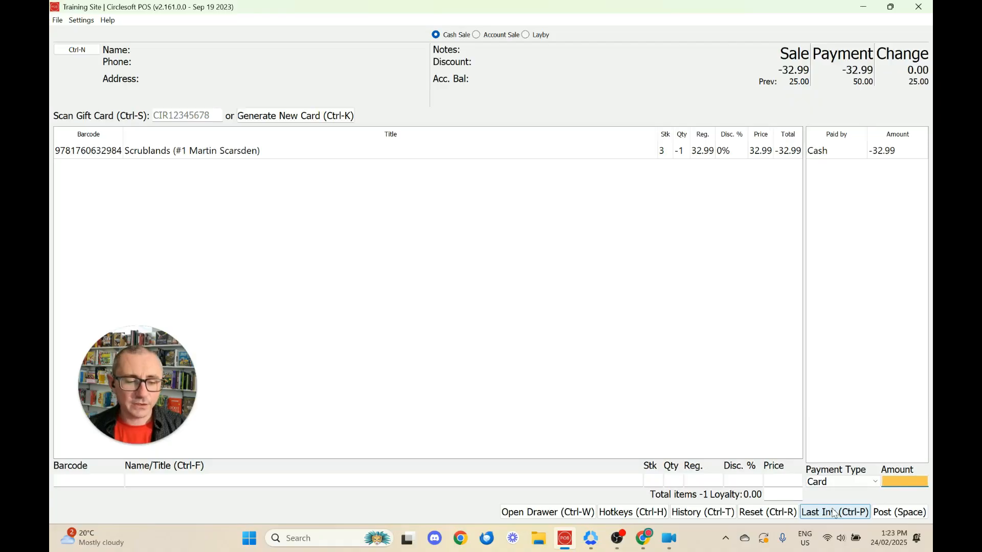
pyautogui.press('space')
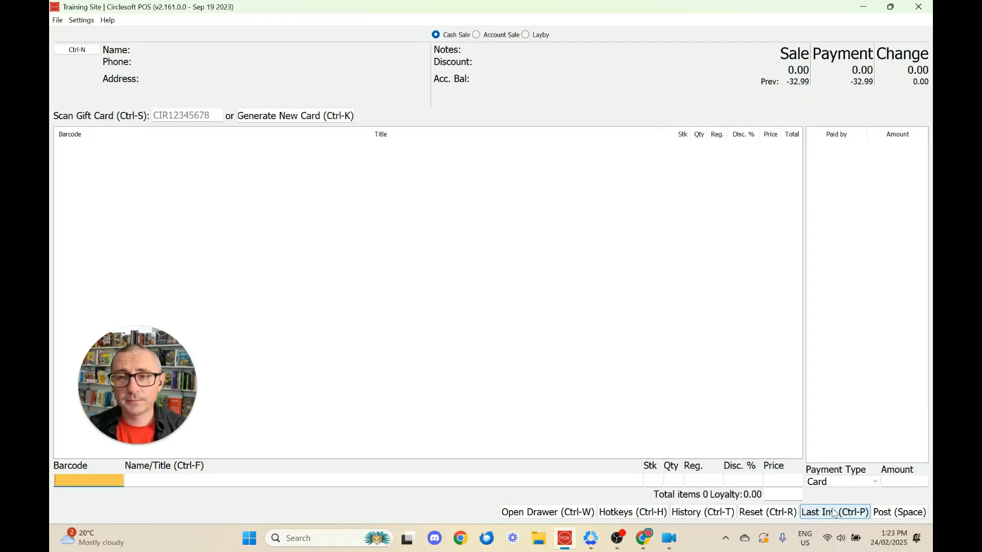
pyautogui.click(834, 513)
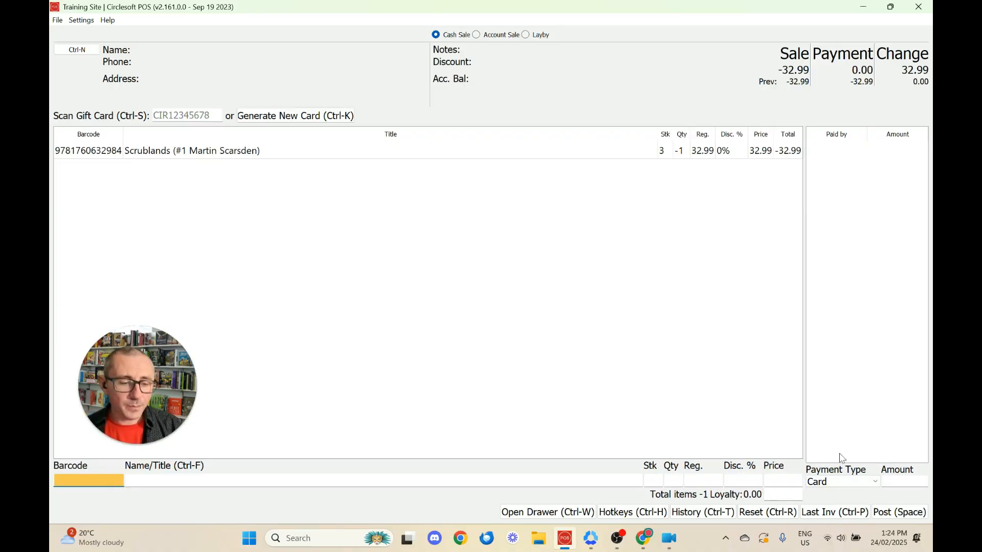
# Step: Refund the recalled Scrublands sale as a -32.99 card payment and post it
pyautogui.click(842, 482)
pyautogui.click(840, 494)
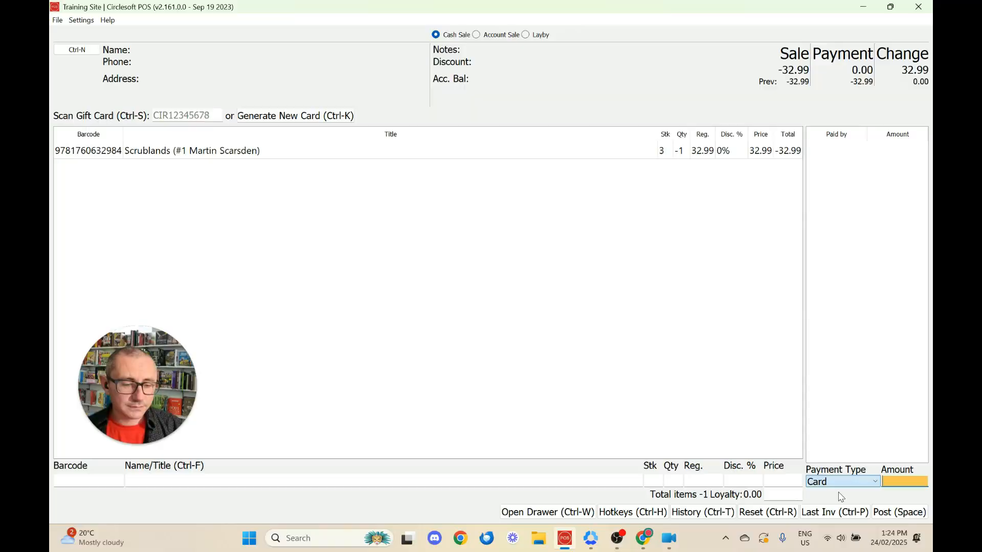
pyautogui.write('.0-')
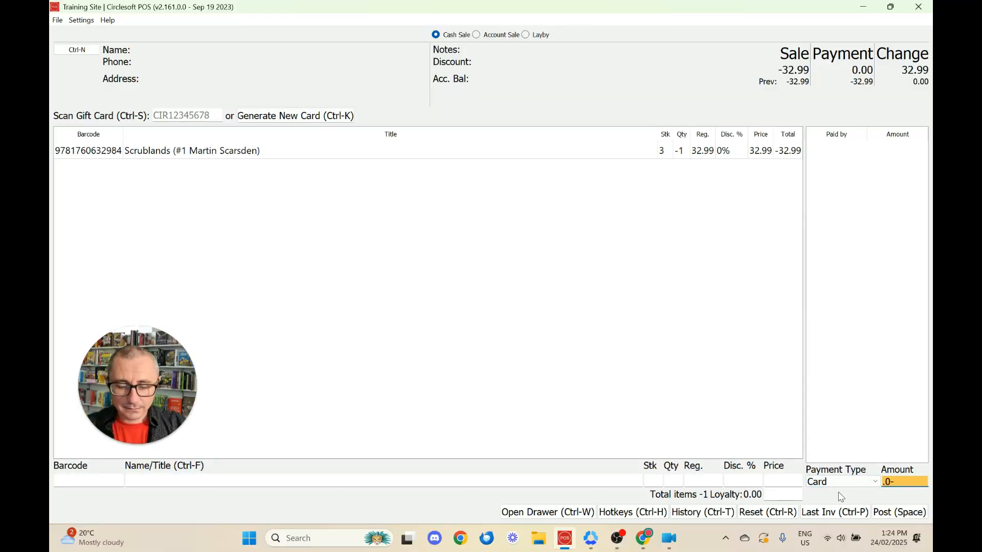
pyautogui.press('BackSpace')
pyautogui.press('BackSpace')
pyautogui.press('BackSpace')
pyautogui.write('-32.99')
pyautogui.press('Return')
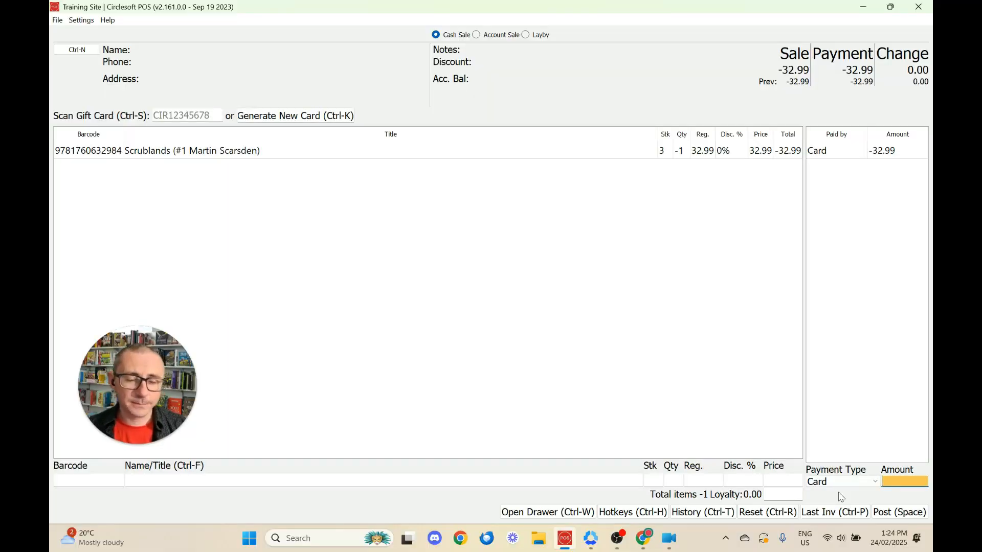
pyautogui.press('Return')
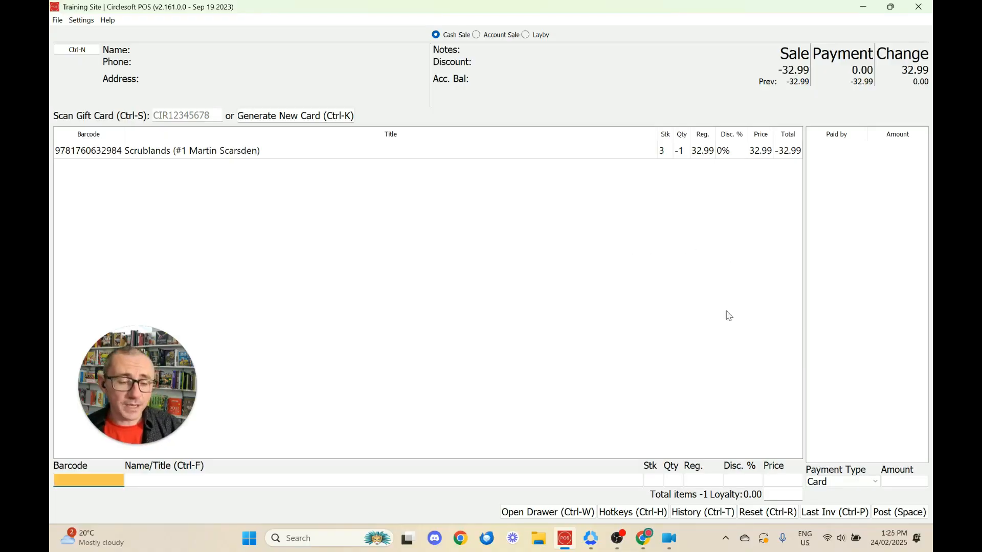
pyautogui.click(839, 487)
pyautogui.click(838, 496)
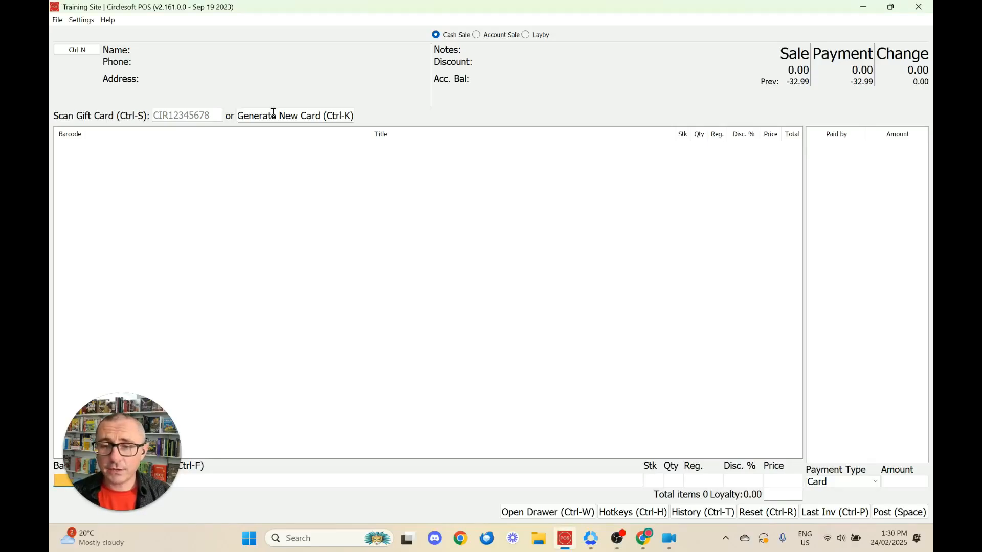
# Step: Sell a new 50.00 gift card, then scan Scrublands at 32.99 into a new sale
pyautogui.click(273, 113)
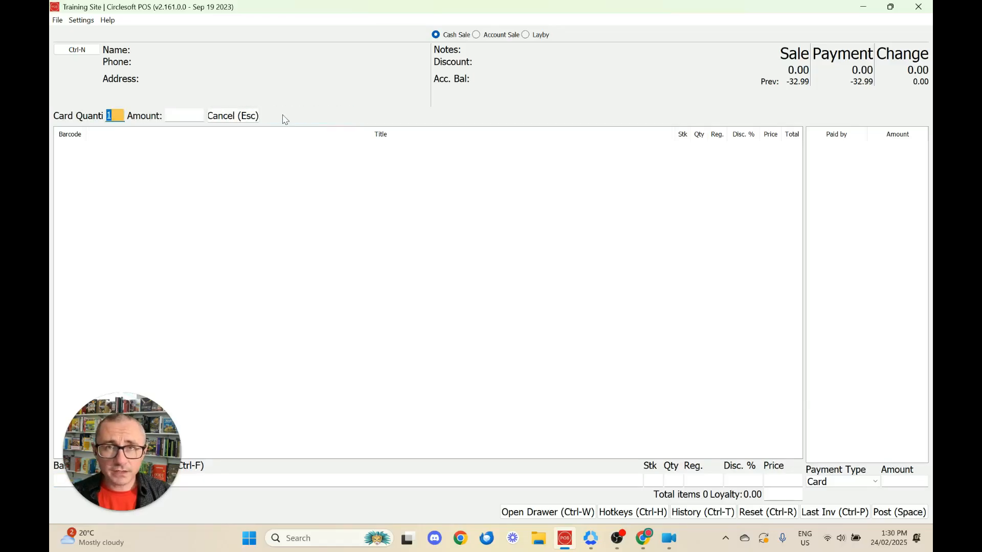
pyautogui.click(194, 116)
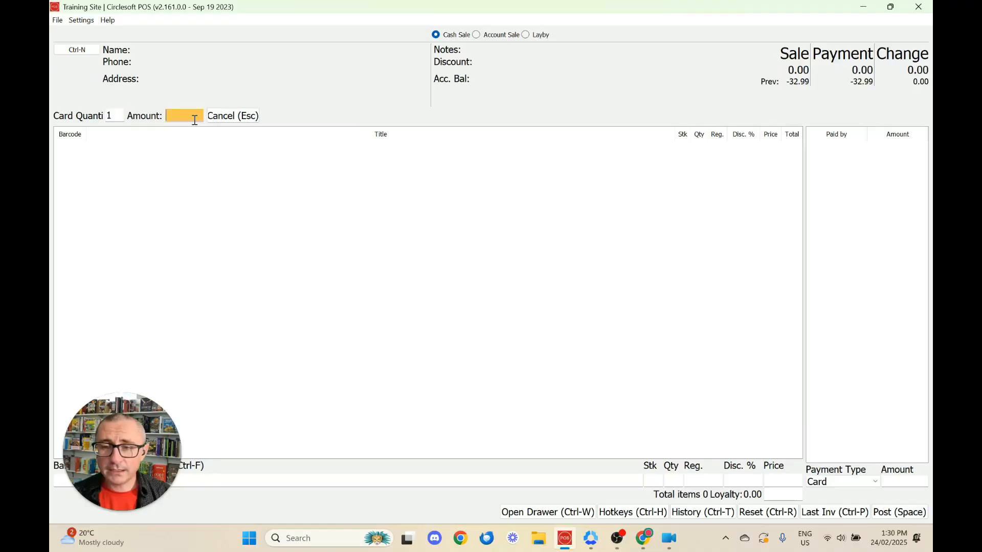
pyautogui.write('50.00')
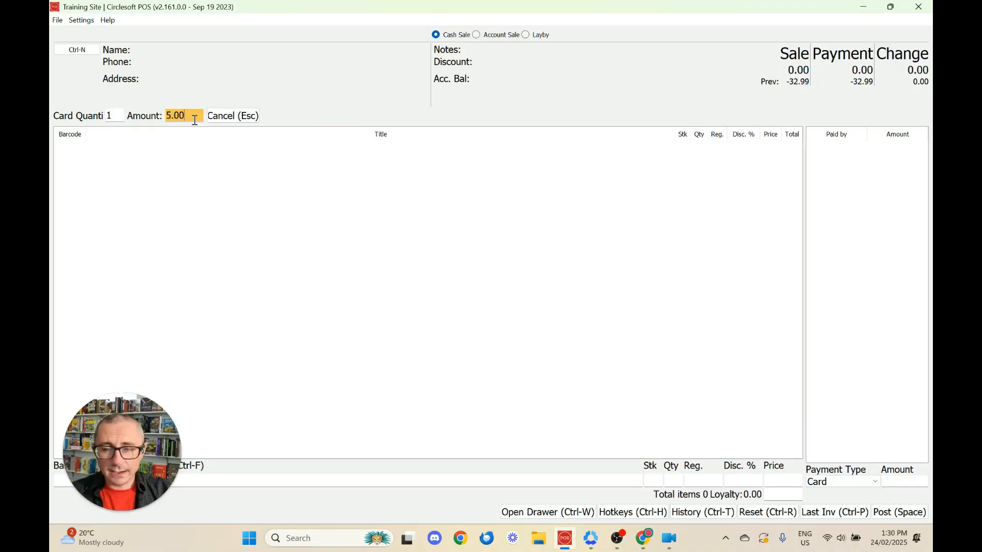
pyautogui.press('Return')
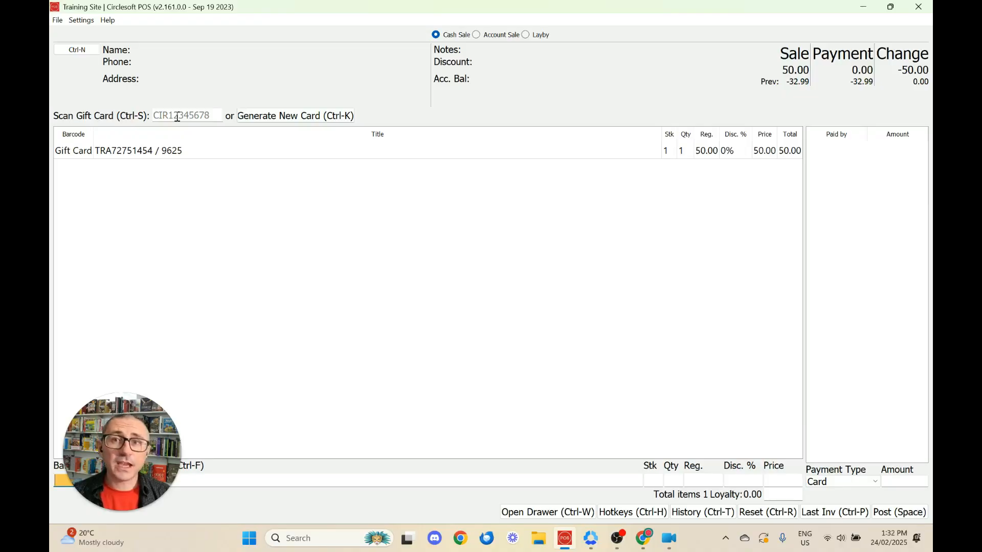
pyautogui.write('9781760632984')
pyautogui.press('Return')
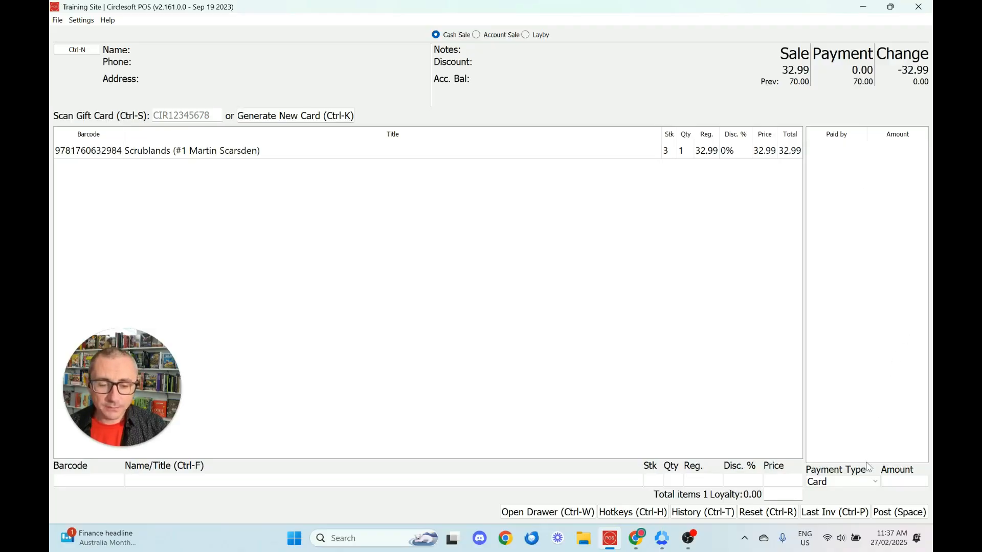
# Step: Pay with the gift card by its code, accepting its 20.00 balance and leaving 12.99 owing
pyautogui.click(859, 484)
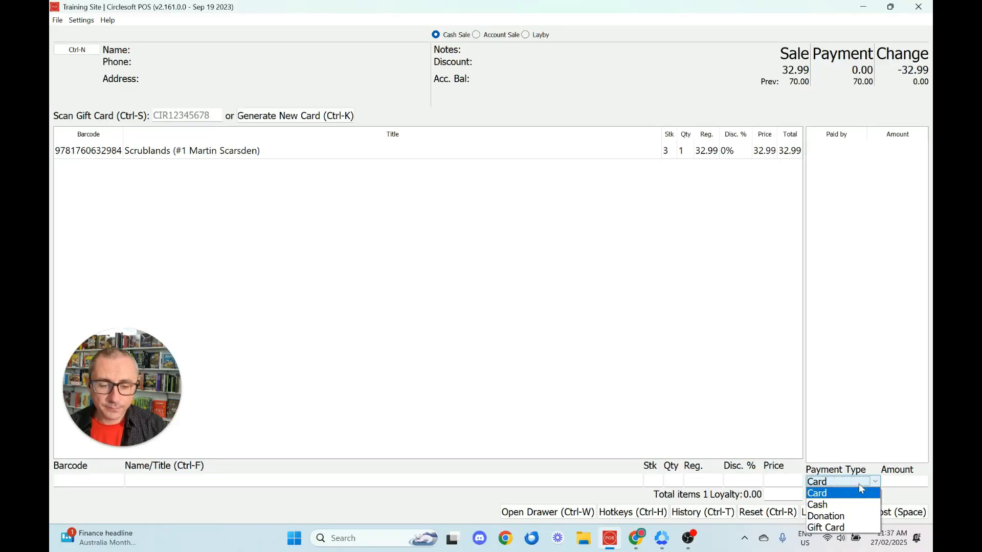
pyautogui.click(853, 527)
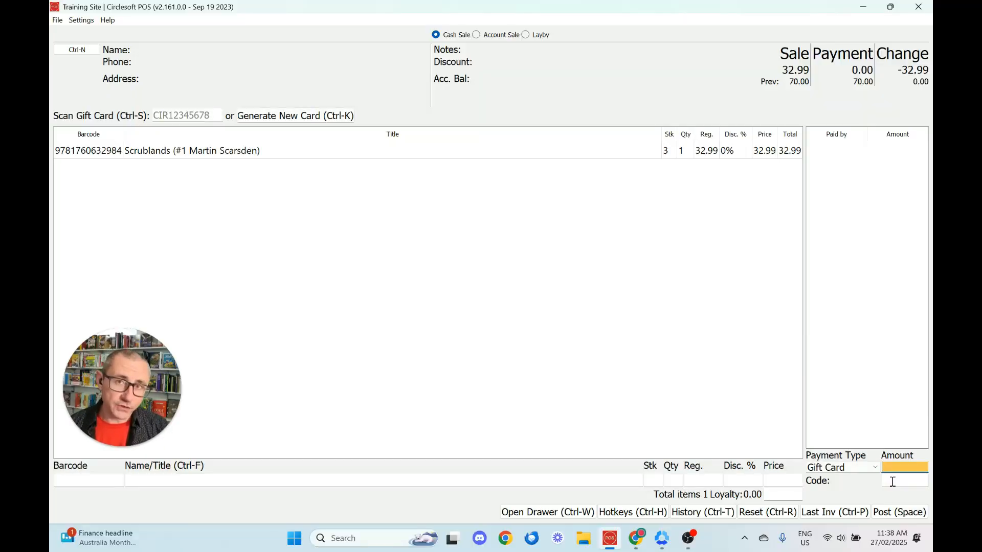
pyautogui.click(893, 482)
pyautogui.write('a49515346')
pyautogui.press('Return')
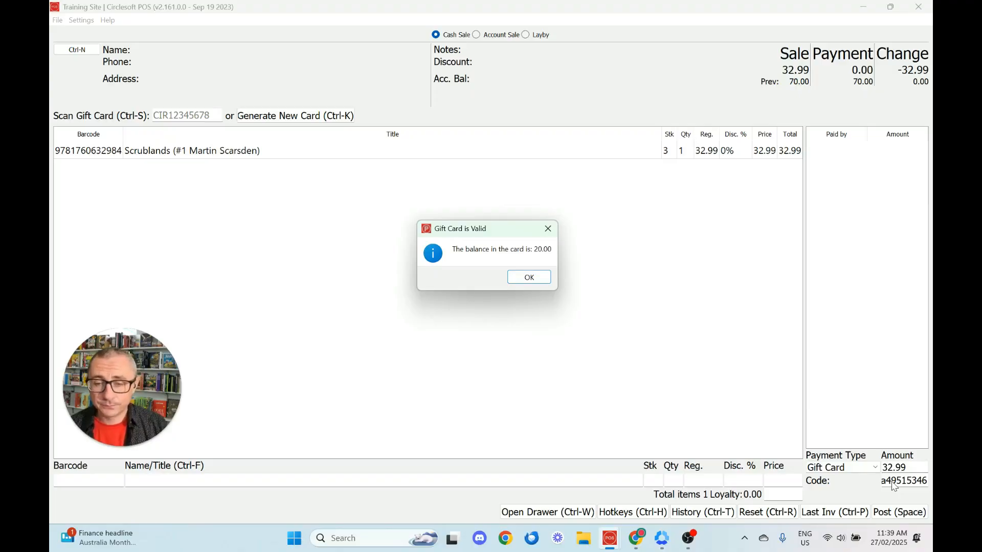
pyautogui.press('Return')
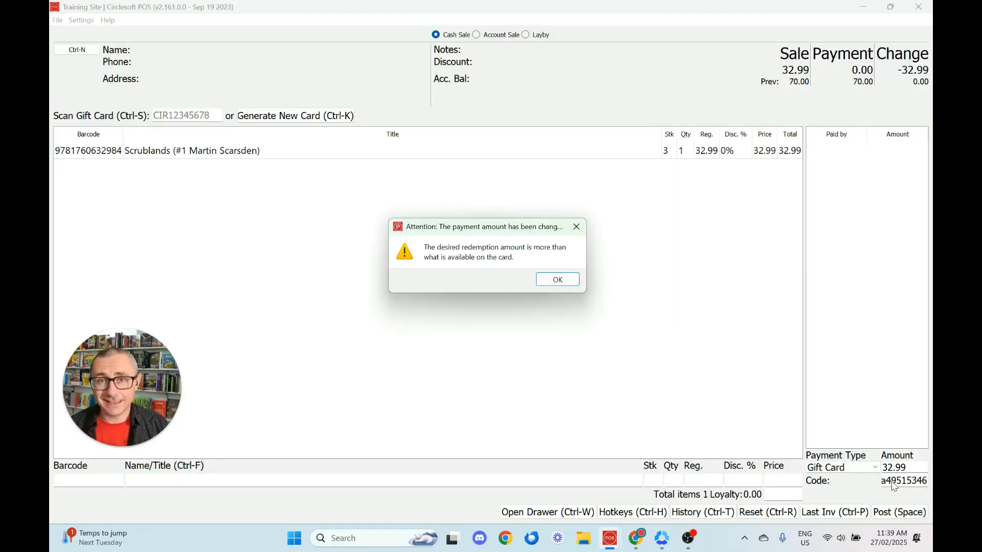
pyautogui.press('Return')
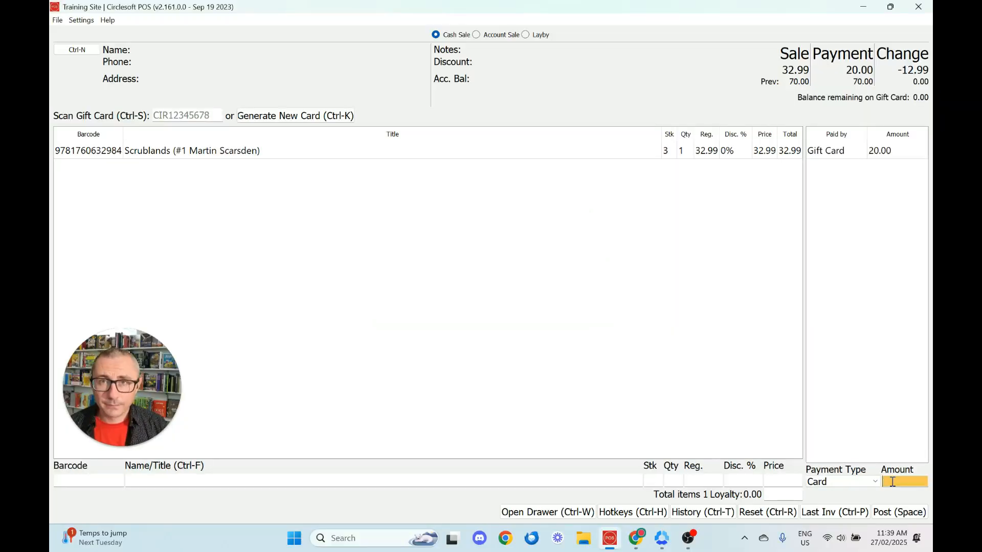
# Step: Pay the remaining 12.99 by card, then accept the gift card to cover the next 32.99 sale
pyautogui.click(861, 484)
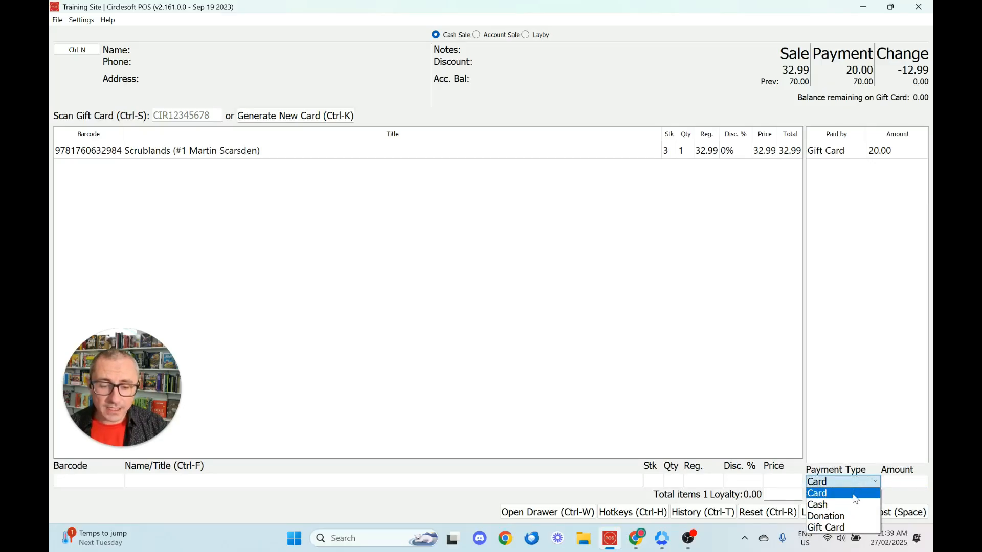
pyautogui.click(856, 493)
pyautogui.press('Return')
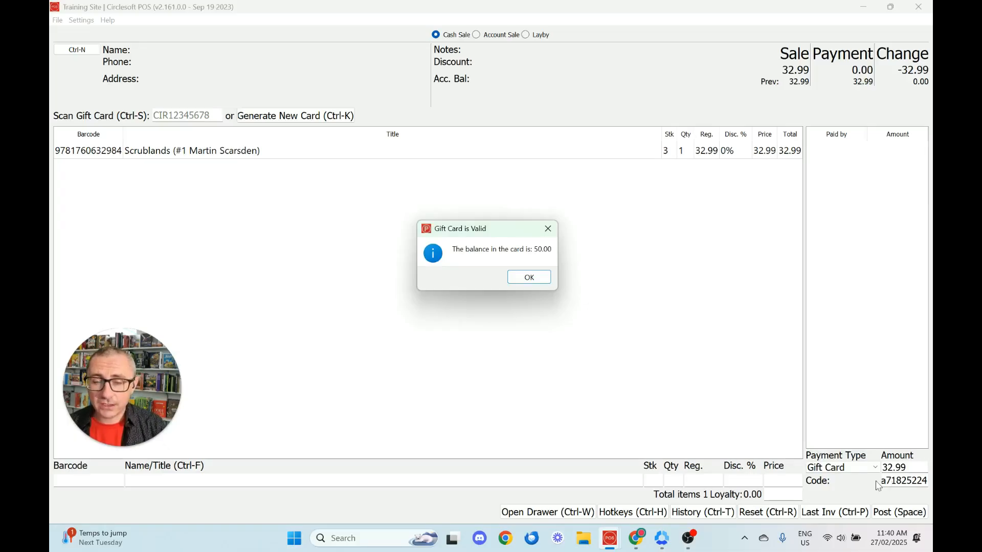
pyautogui.click(542, 277)
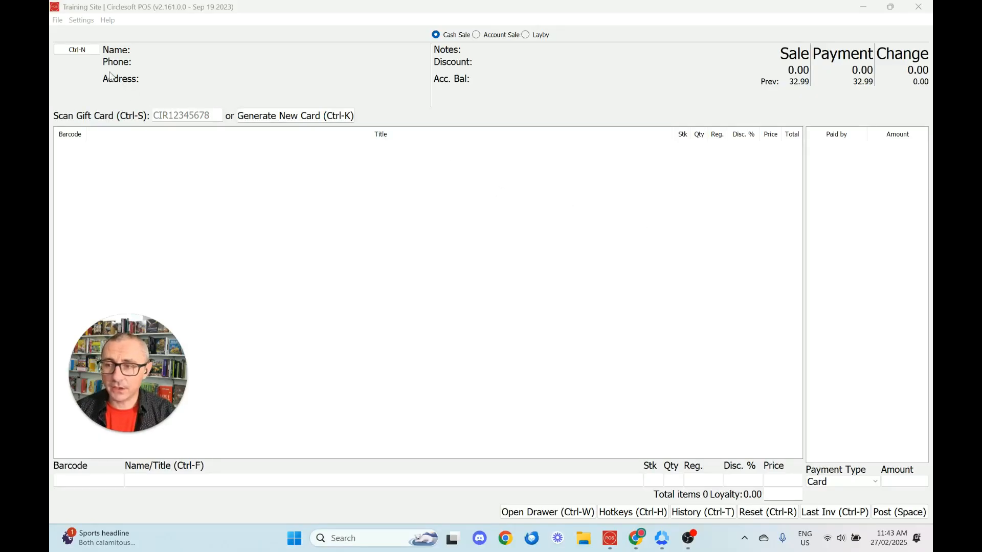
# Step: Find Albert Primary School with 'scho', load it as the customer, and make this an account sale
pyautogui.click(96, 52)
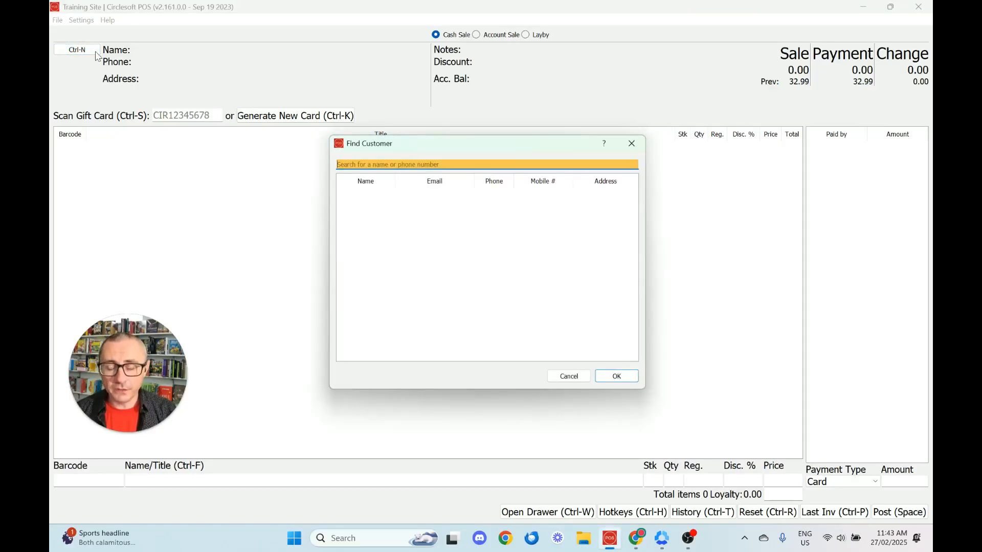
pyautogui.write('scho')
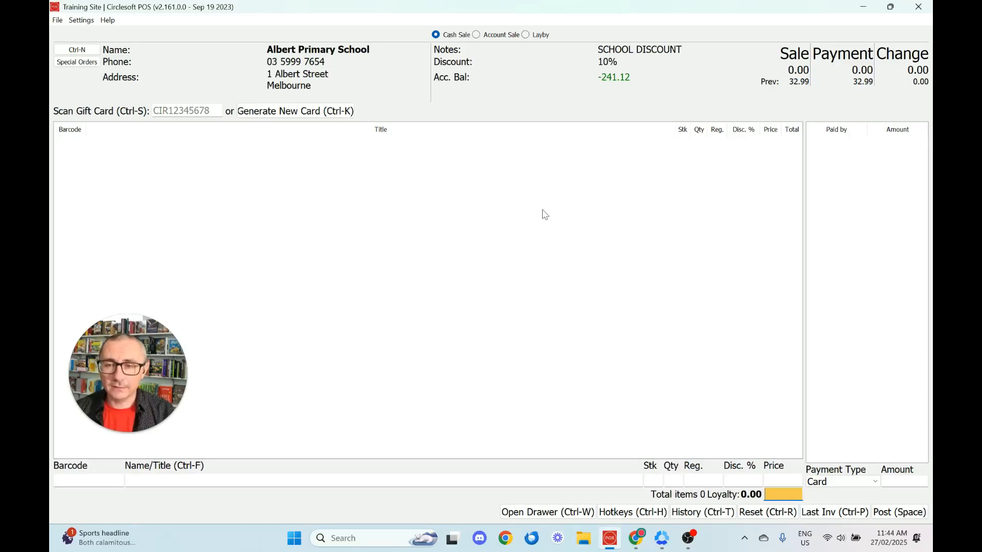
pyautogui.click(477, 35)
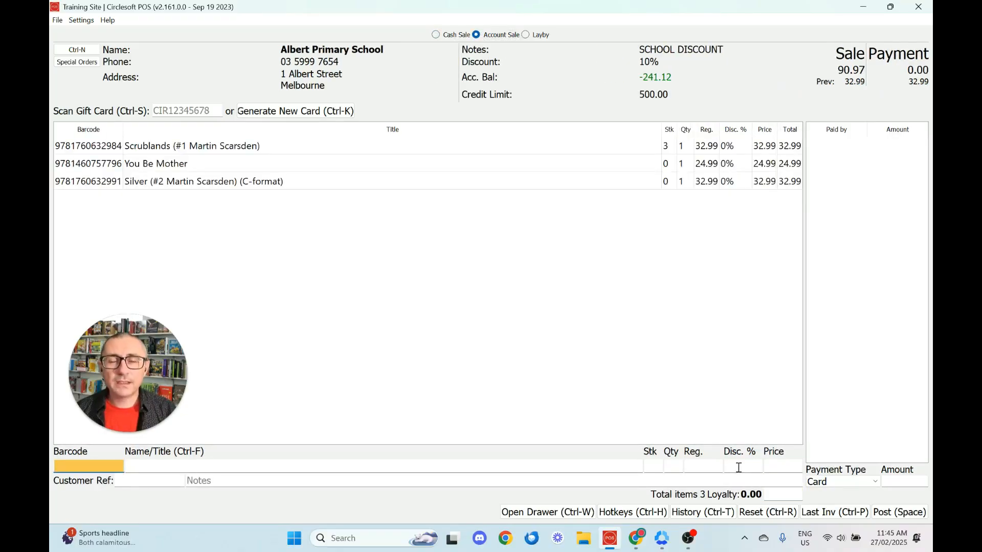
# Step: Enter the customer reference and the note 'School Book List', then post the 90.97 account sale
pyautogui.click(140, 483)
pyautogui.write('54648')
pyautogui.press('Tab')
pyautogui.write('School Book List')
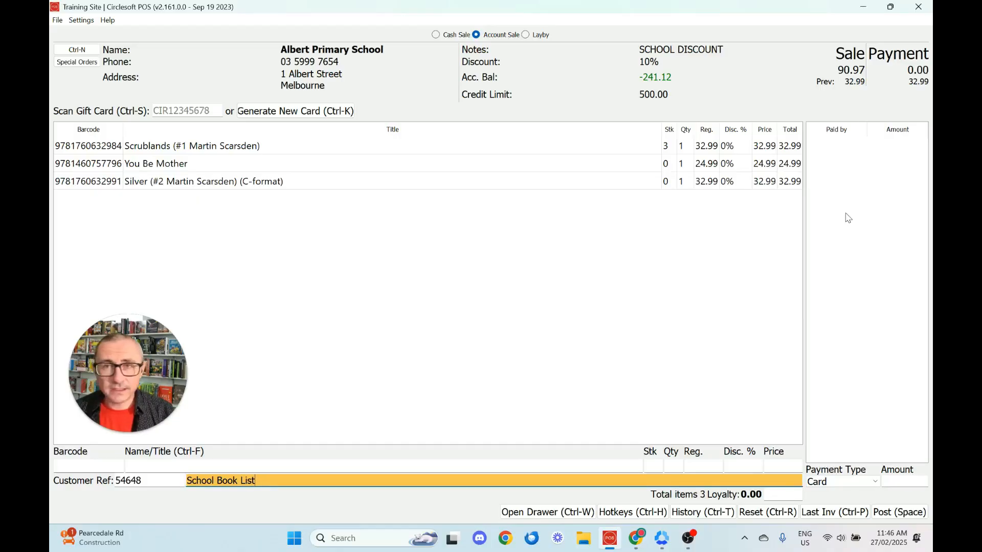
pyautogui.click(894, 480)
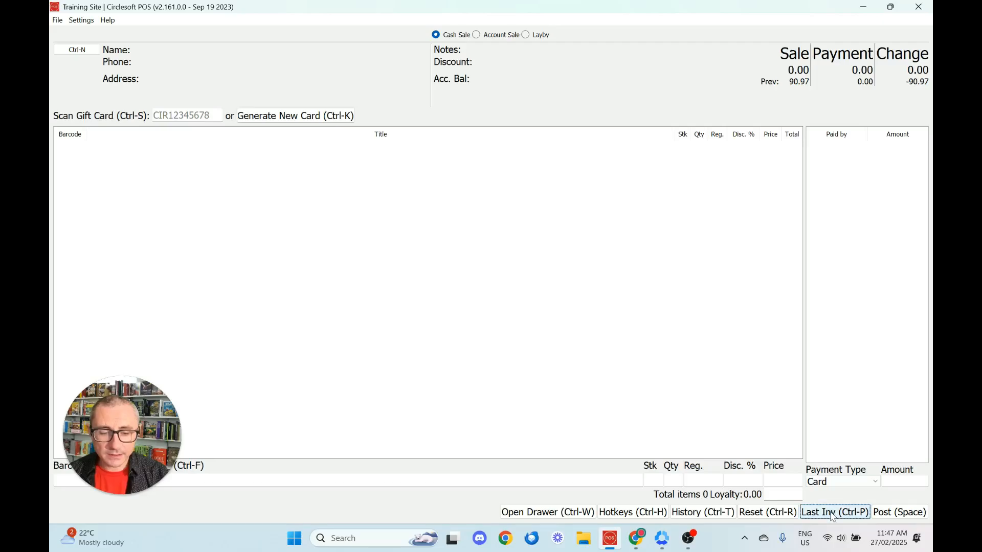
pyautogui.click(833, 516)
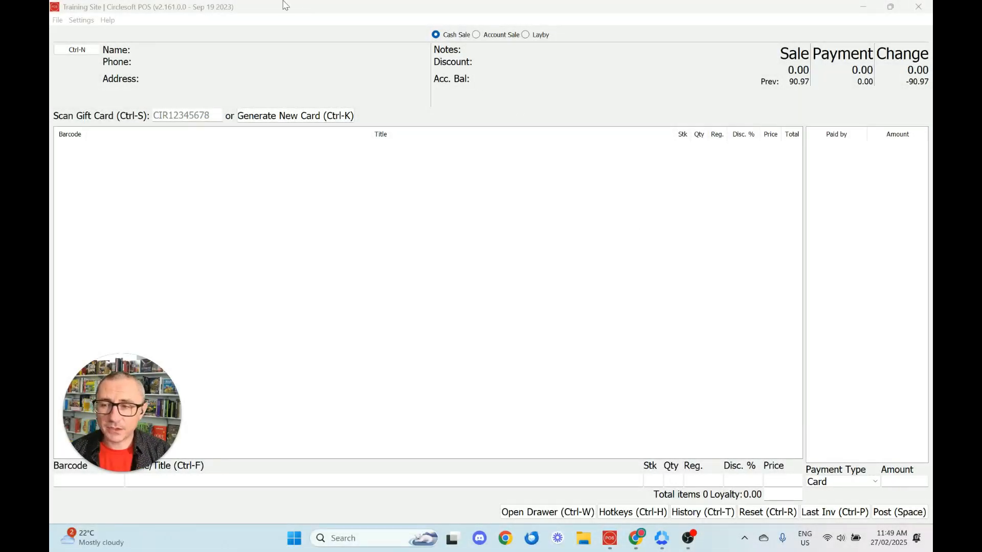
# Step: Search for the customer, load the second match into the sale, and make it a layby
pyautogui.click(77, 50)
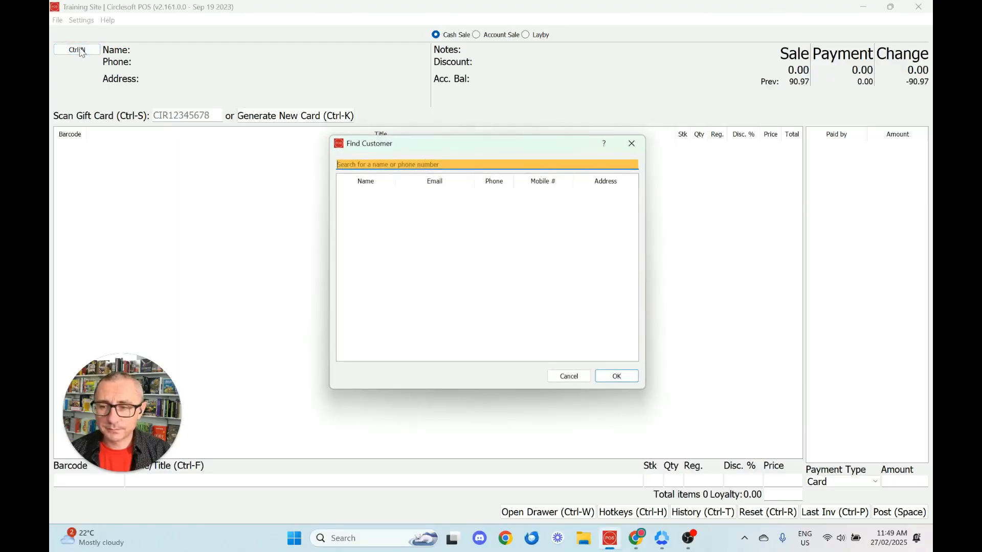
pyautogui.write('john smi')
pyautogui.click(372, 215)
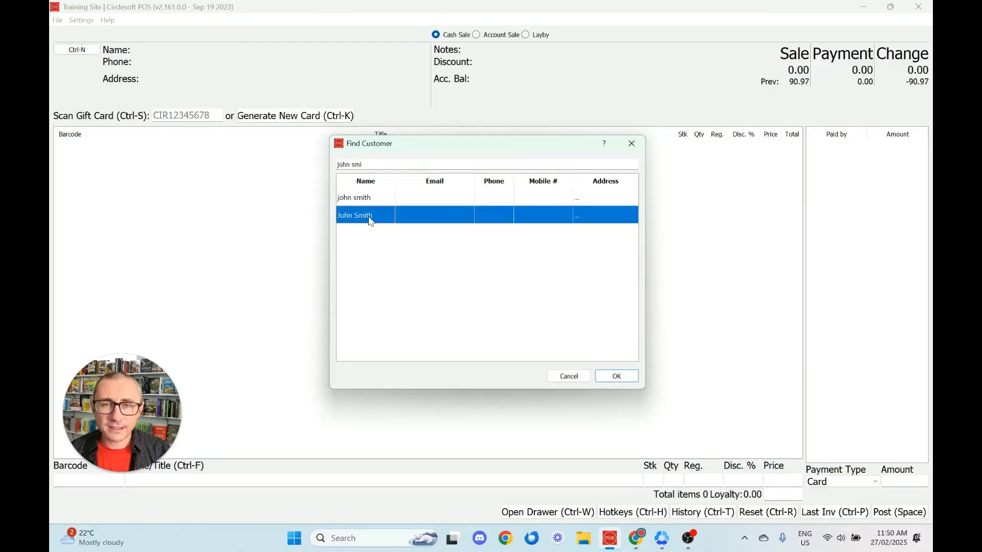
pyautogui.click(615, 377)
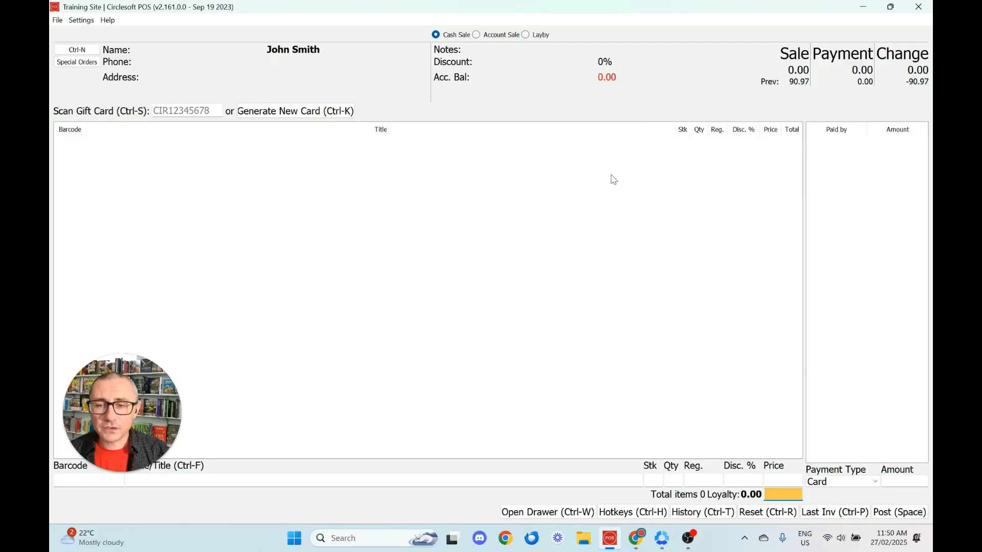
pyautogui.click(542, 36)
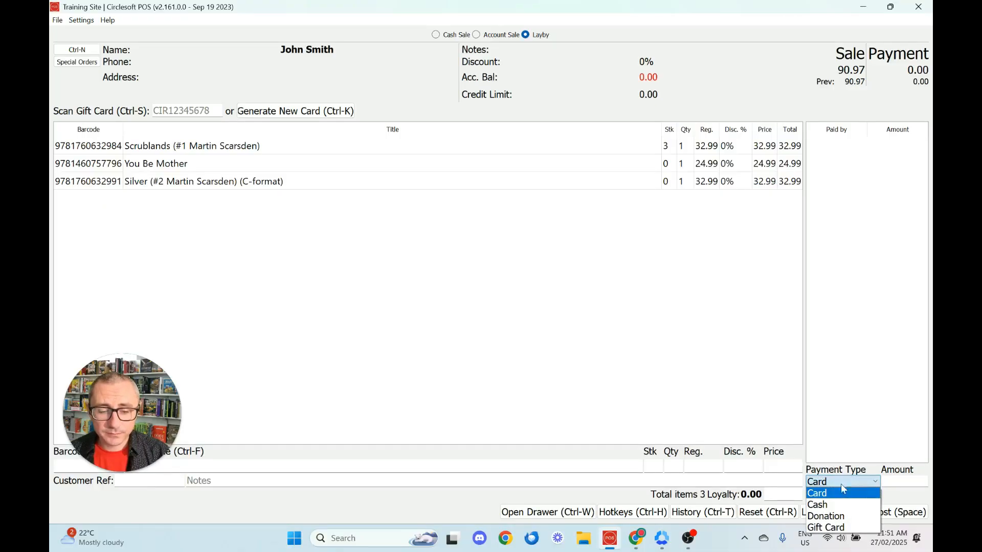
# Step: Take a 20.00 cash deposit and post the 90.97 layby
pyautogui.click(839, 503)
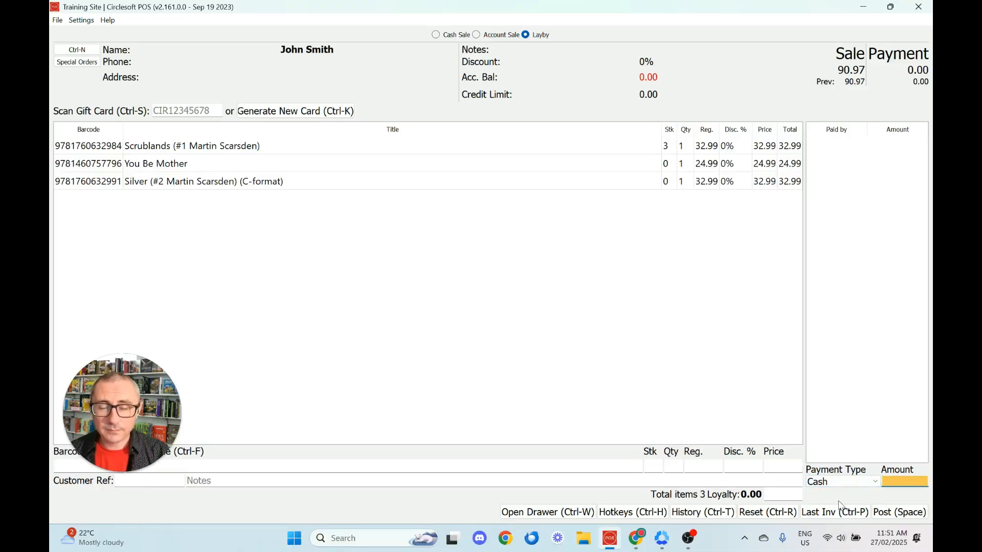
pyautogui.write('20.00')
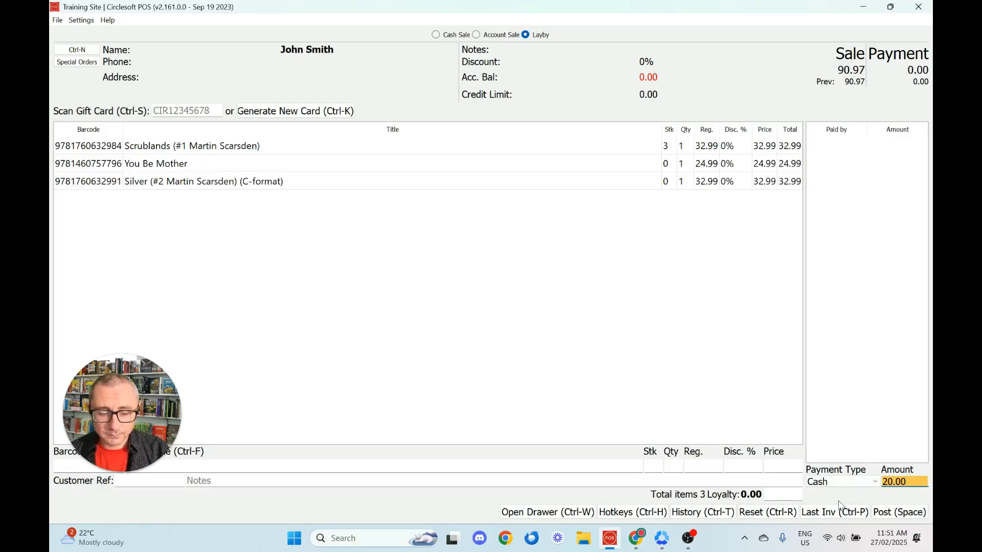
pyautogui.press('Return')
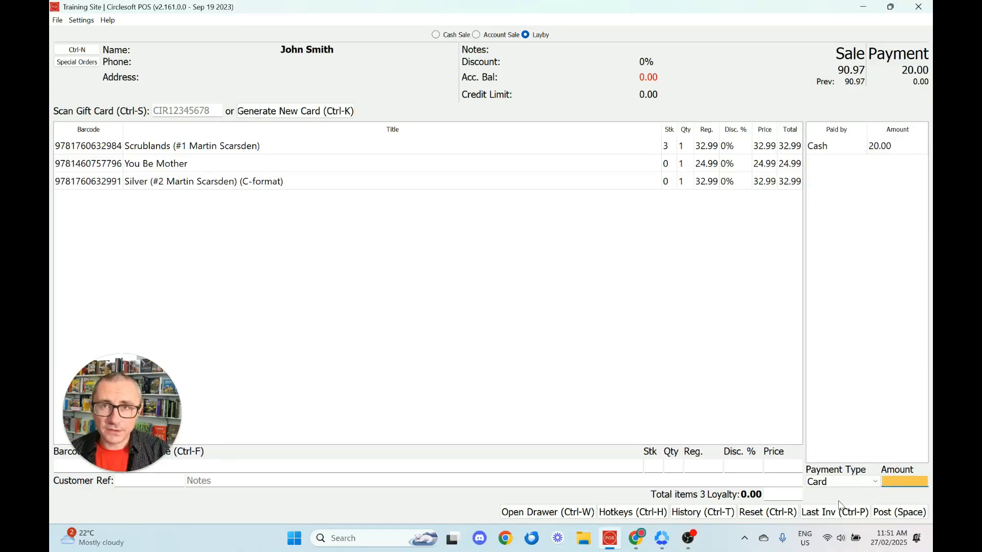
pyautogui.press('space')
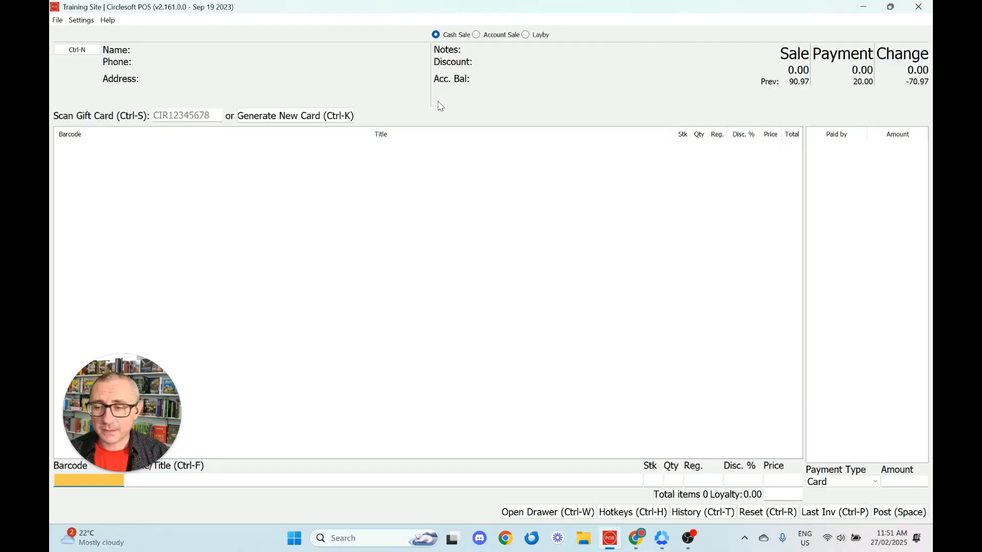
# Step: Search 'john' and load the layby customer into a new sale, showing a -70.97 balance
pyautogui.click(94, 50)
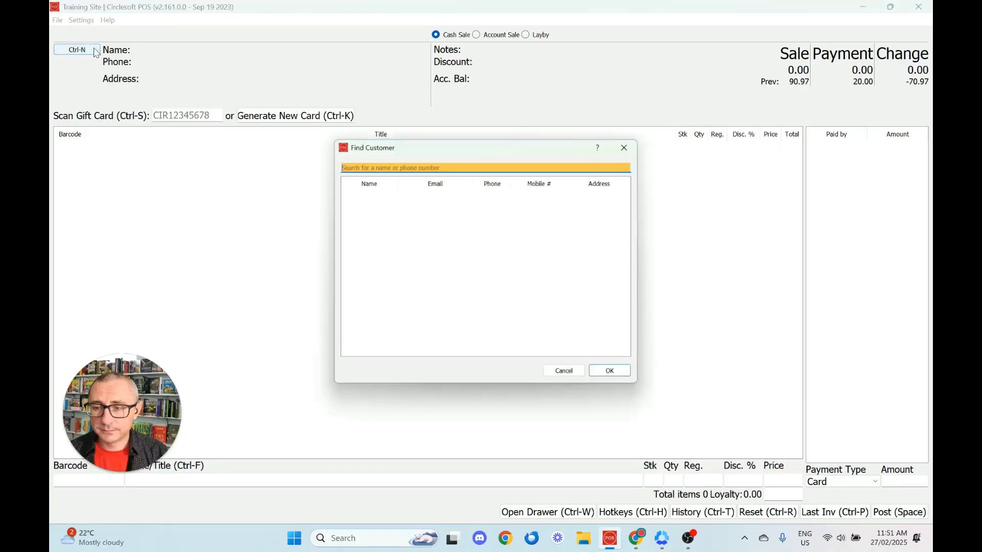
pyautogui.write('john')
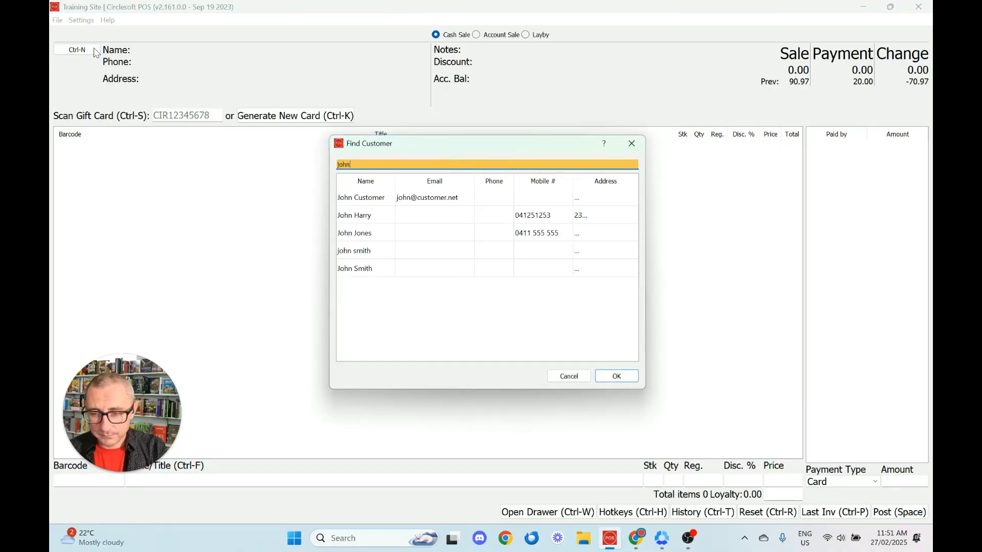
pyautogui.click(378, 271)
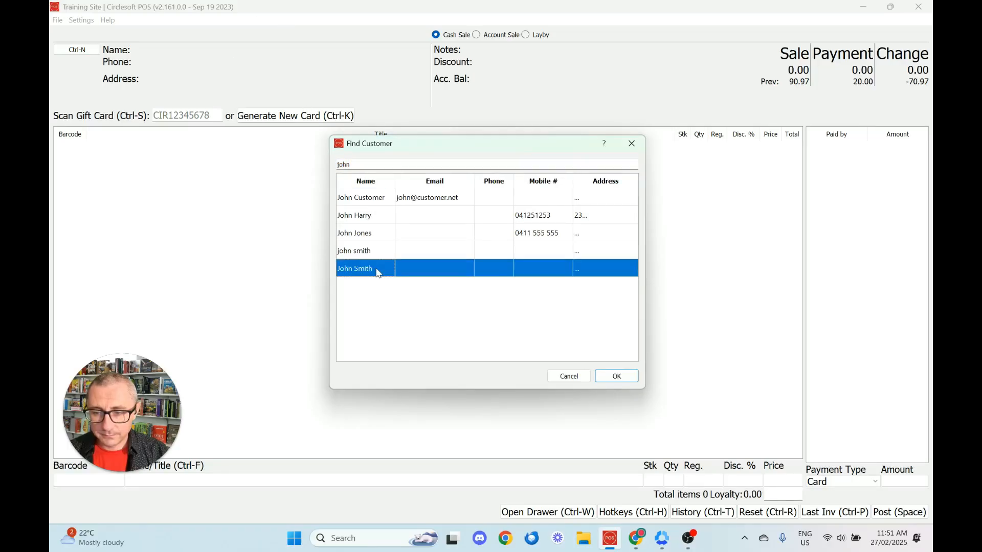
pyautogui.click(616, 377)
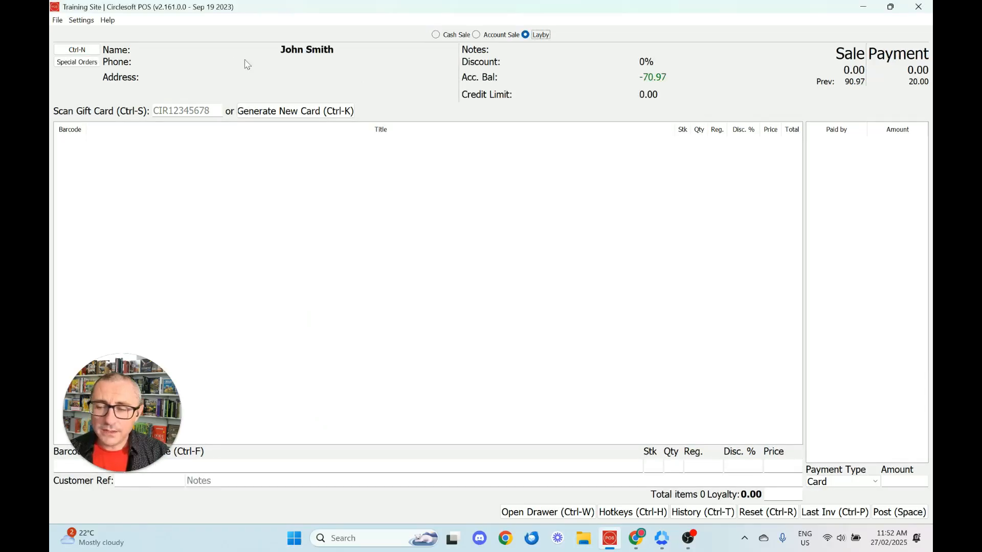
# Step: Recall layby invoice 1062 from the Laybys list: three books at 90.97 with 20.00 paid
pyautogui.click(76, 62)
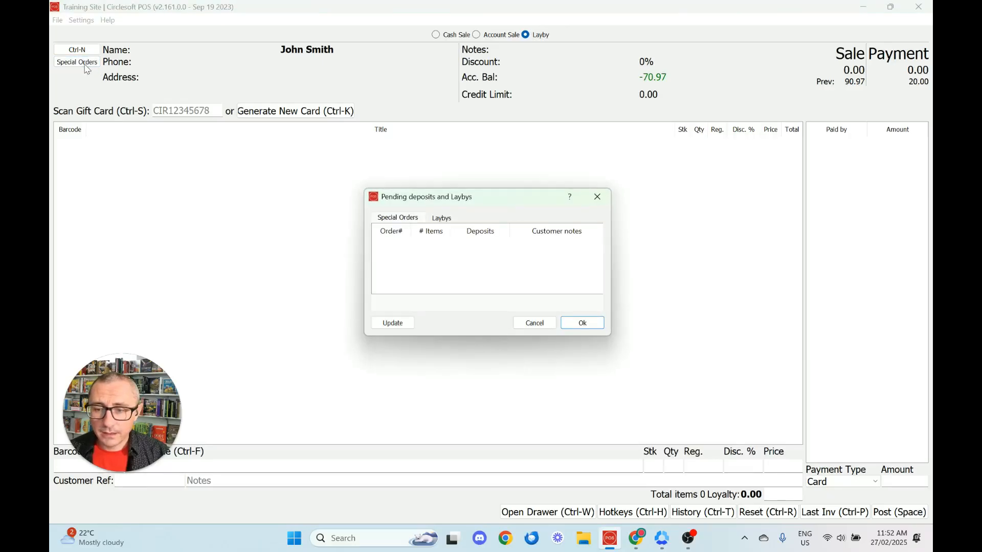
pyautogui.click(442, 219)
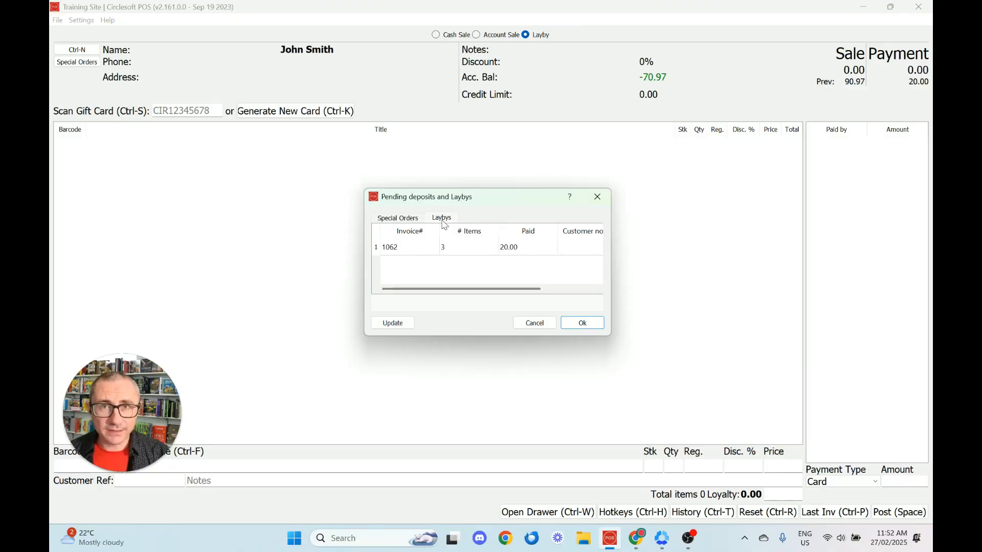
pyautogui.click(420, 250)
pyautogui.click(595, 322)
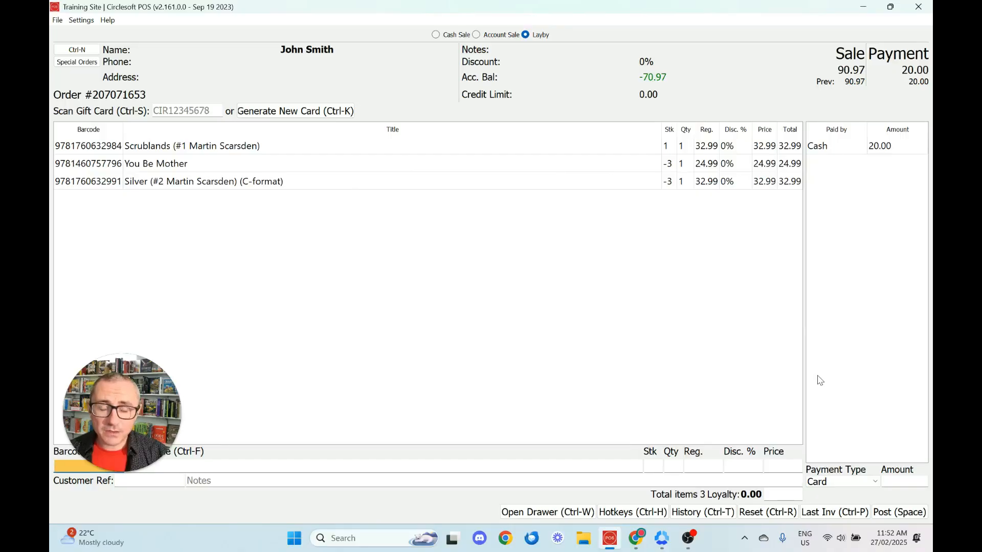
# Step: Add a 10.00 cash payment to the layby, bringing the total paid to 30.00
pyautogui.click(862, 481)
pyautogui.click(851, 505)
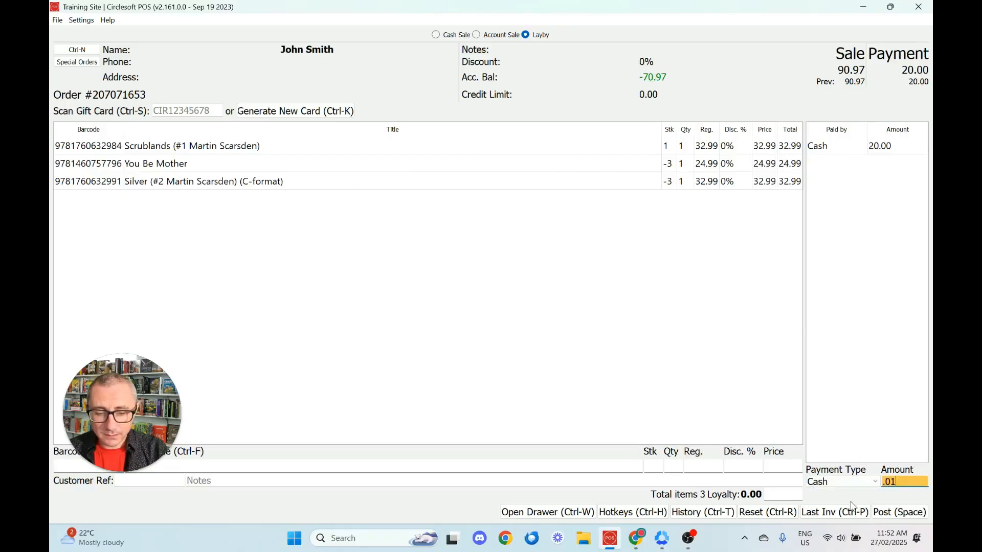
pyautogui.write('10.00')
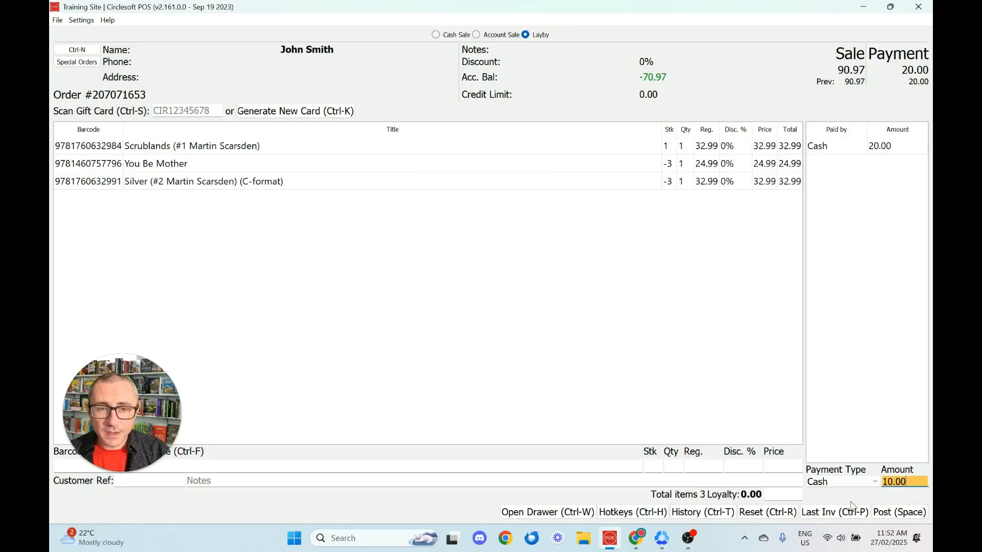
pyautogui.press('Return')
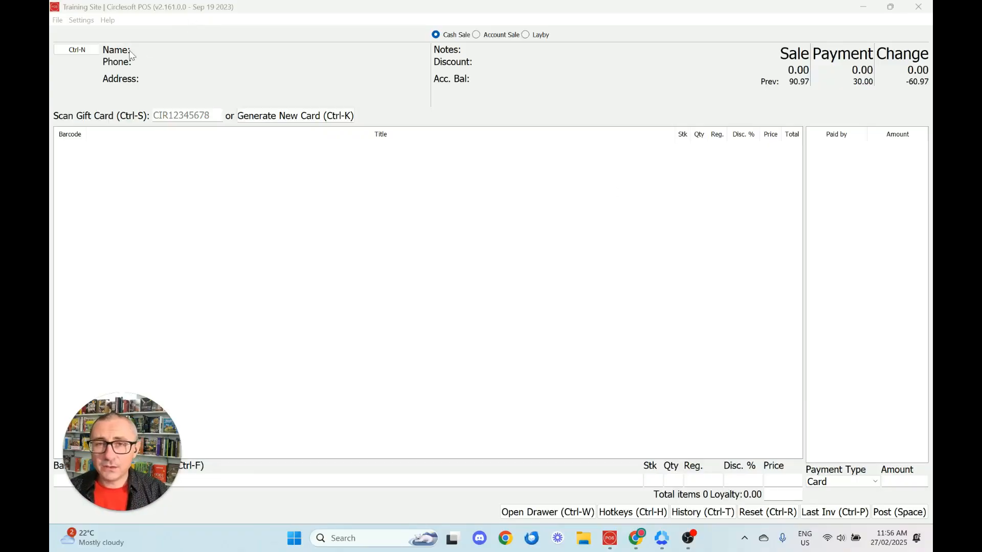
# Step: Load the customer into the sale and list their pending special order holding a 10.00 deposit
pyautogui.click(85, 50)
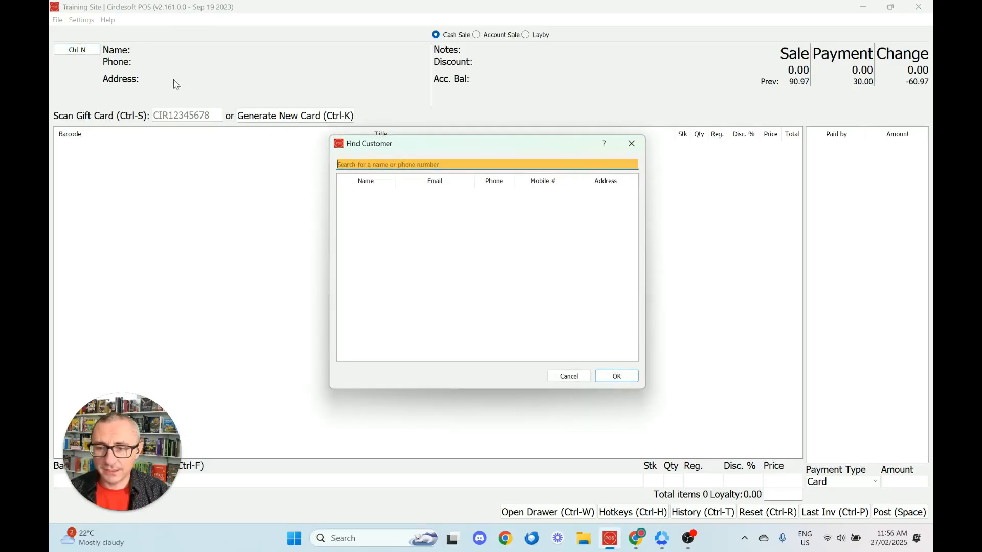
pyautogui.write('john')
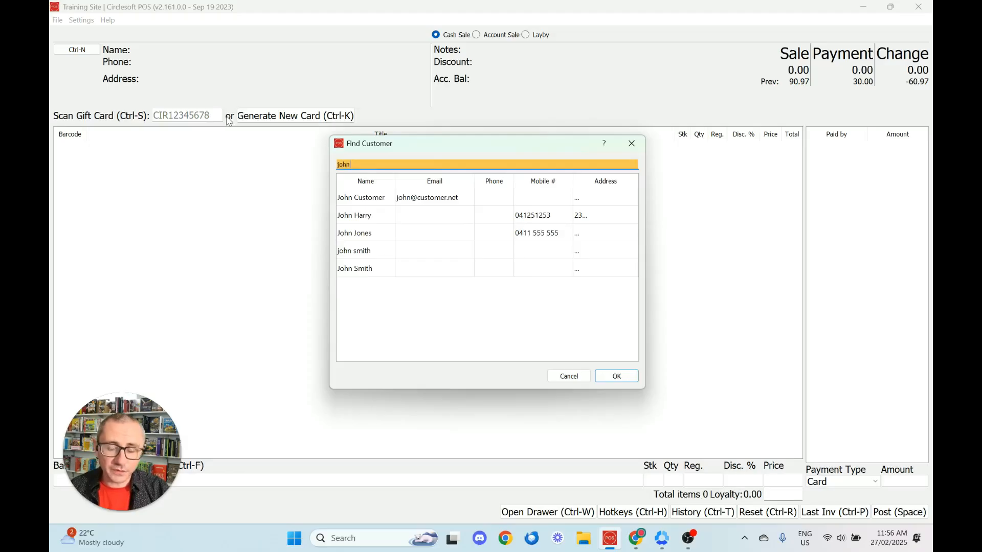
pyautogui.write(' smith')
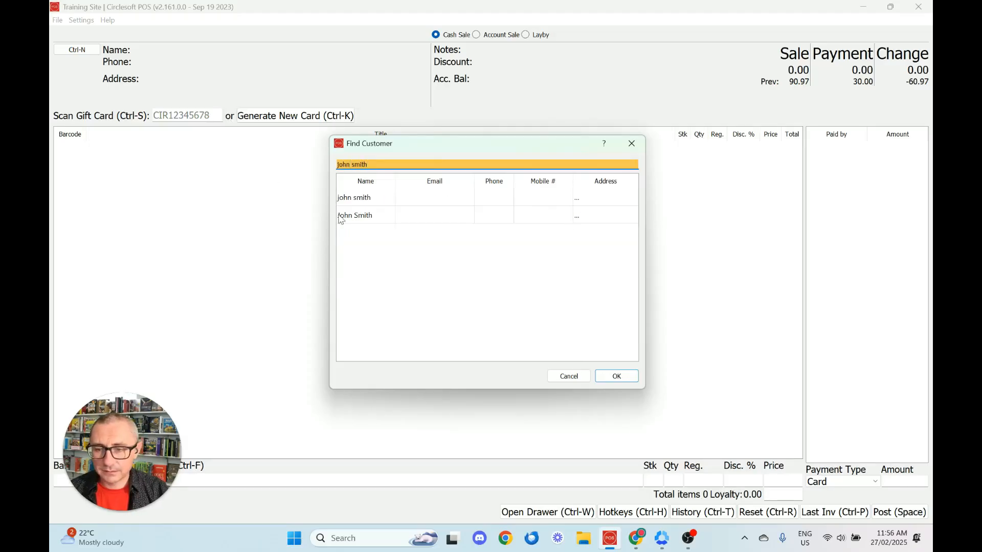
pyautogui.click(364, 221)
pyautogui.click(616, 376)
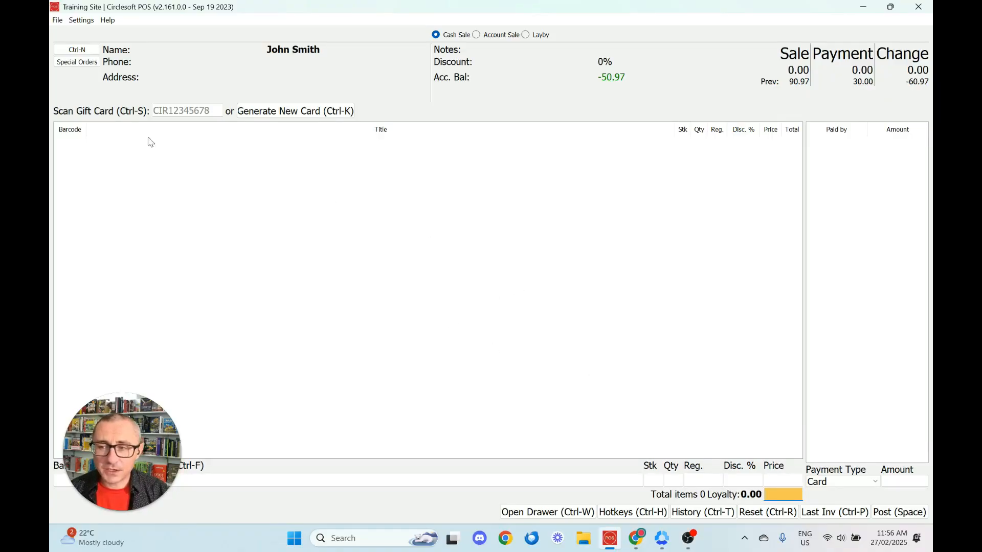
pyautogui.click(77, 61)
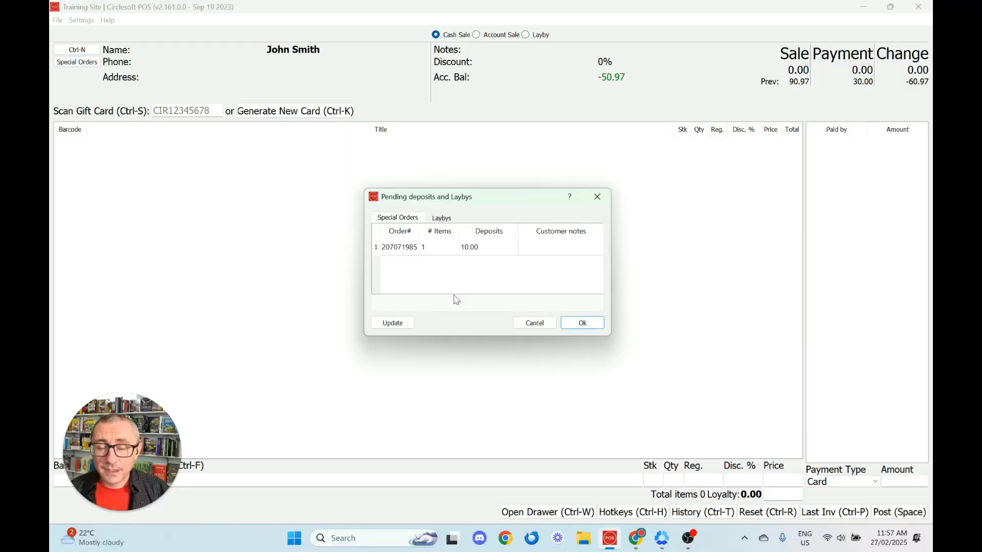
# Step: Recall the You Be Mother special order at 24.99, with its 10.00 card deposit applied
pyautogui.click(420, 255)
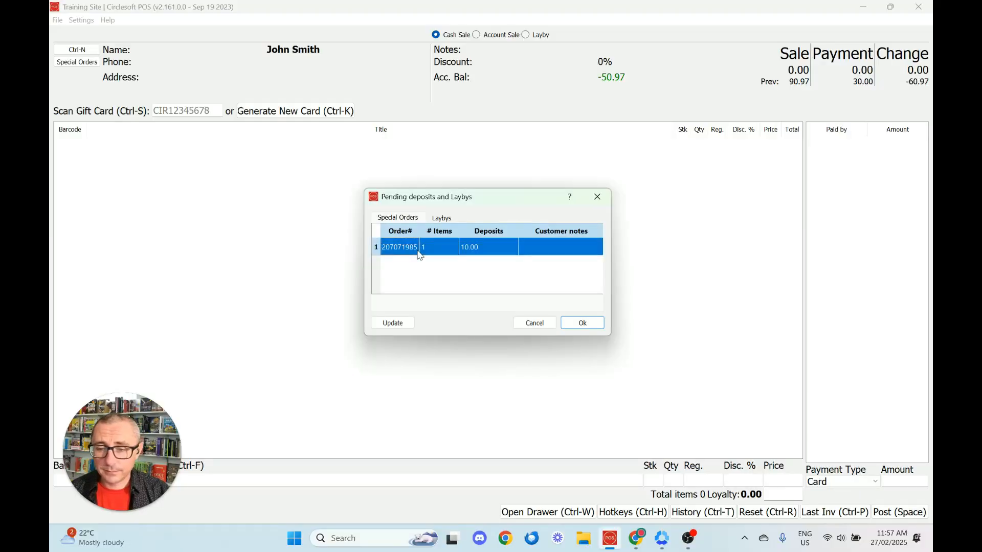
pyautogui.click(588, 325)
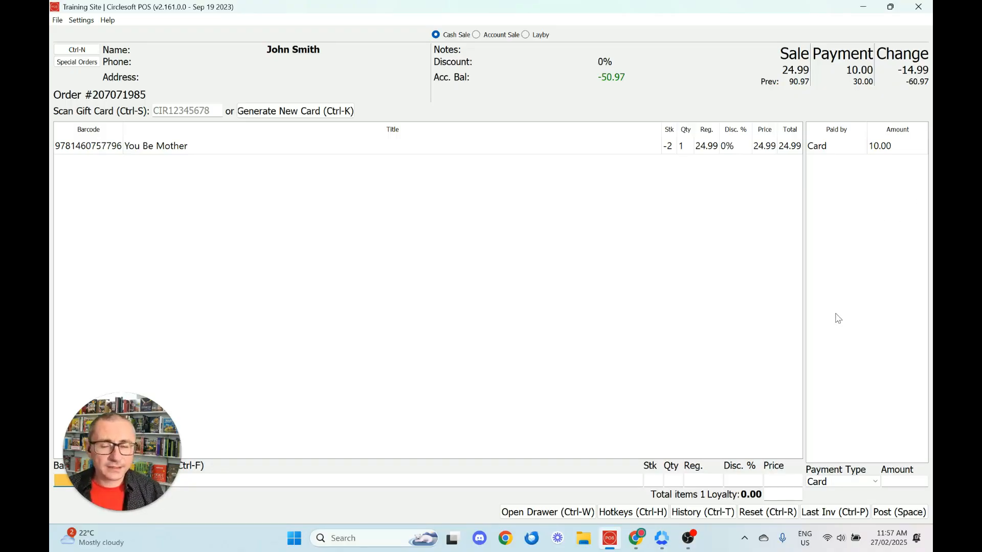
# Step: Pay the remaining 14.99 of the special order by card
pyautogui.click(849, 482)
pyautogui.click(851, 494)
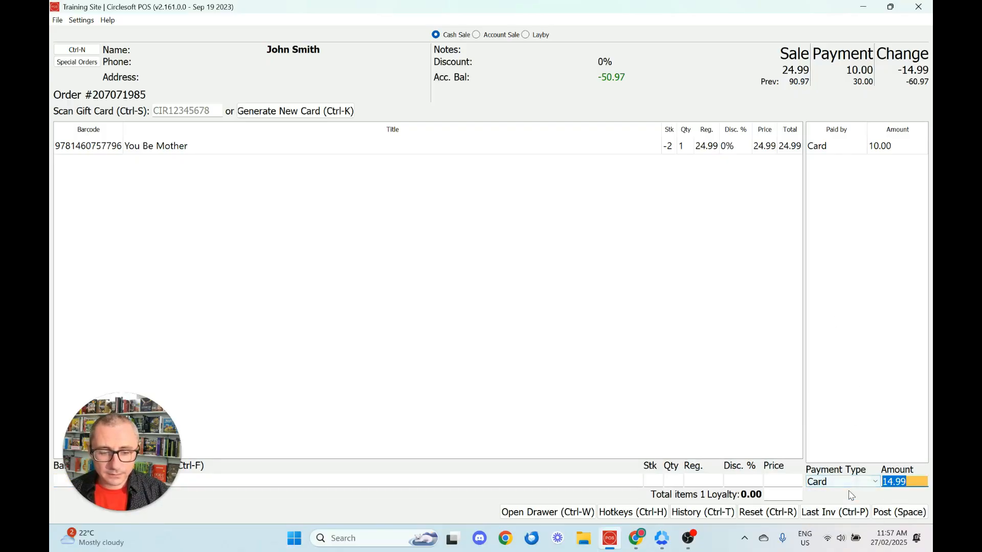
pyautogui.press('Return')
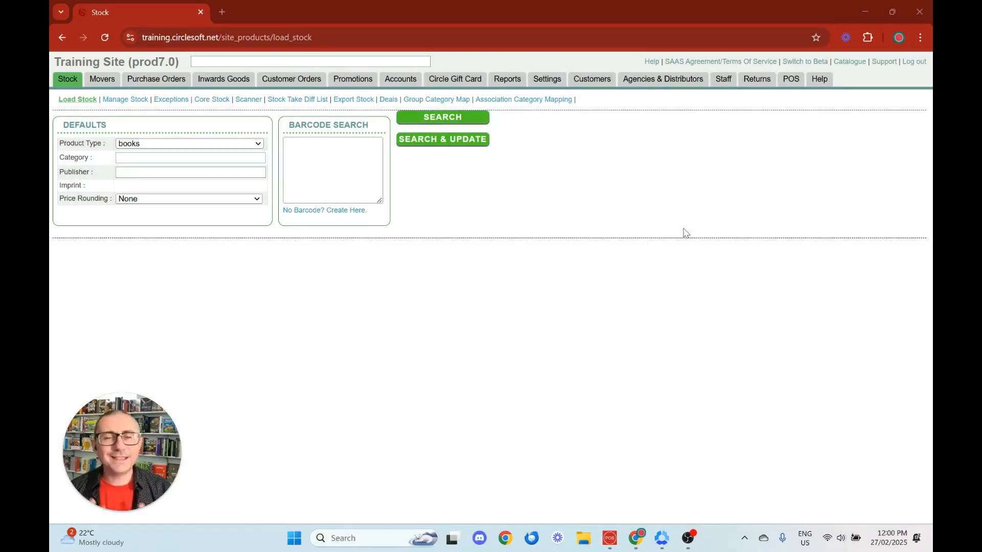
pyautogui.click(365, 61)
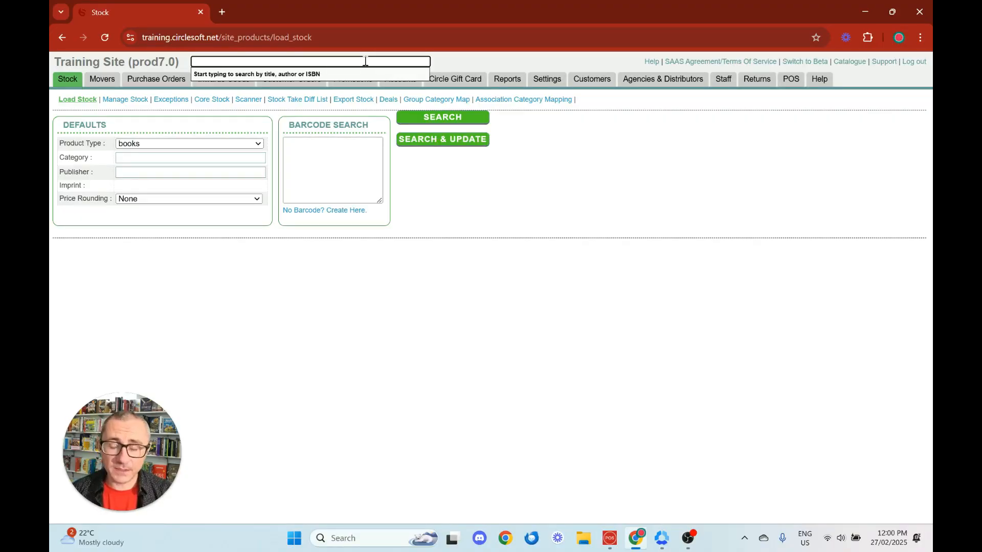
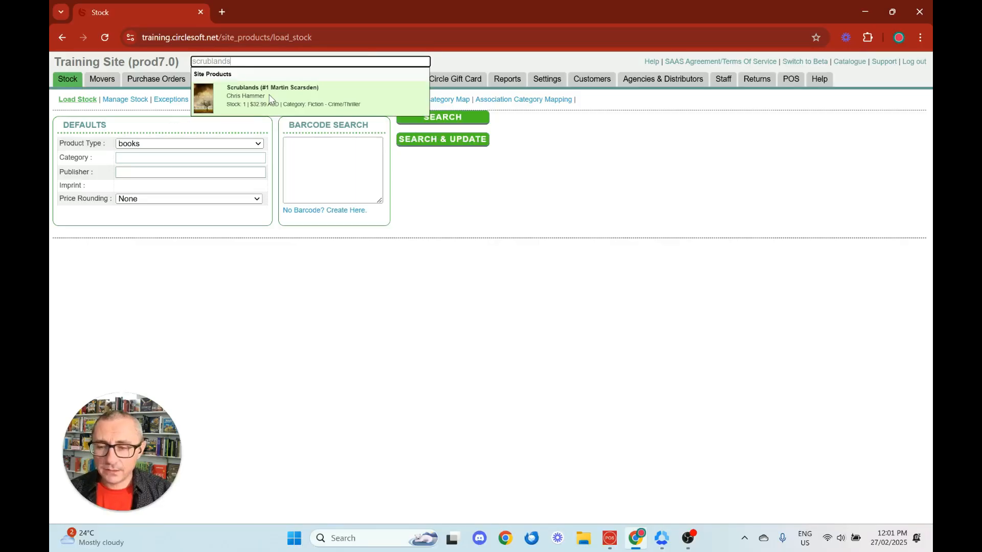
pyautogui.click(270, 98)
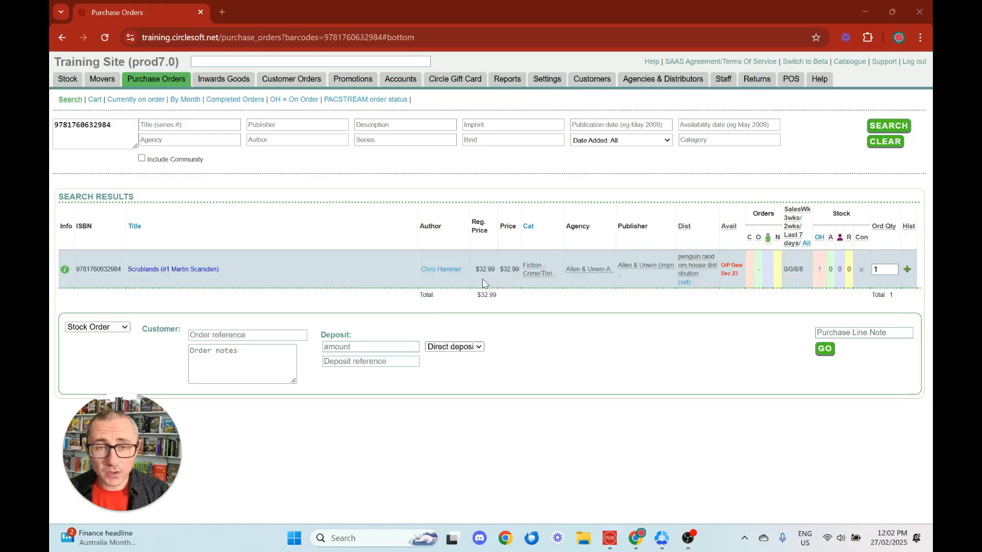
# Step: View the detailed product information for Scrublands
pyautogui.click(64, 270)
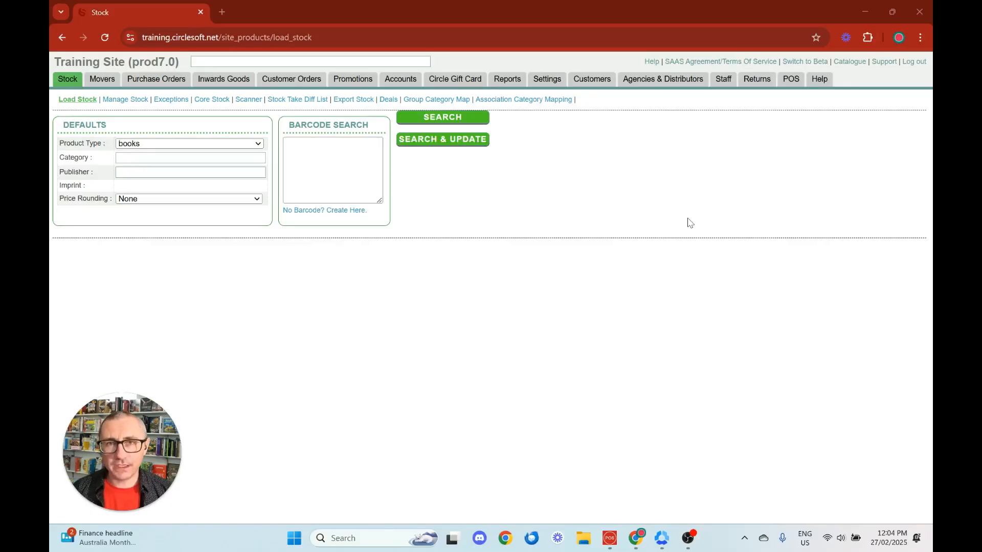
pyautogui.click(353, 147)
pyautogui.write('9781787462144')
pyautogui.press('Return')
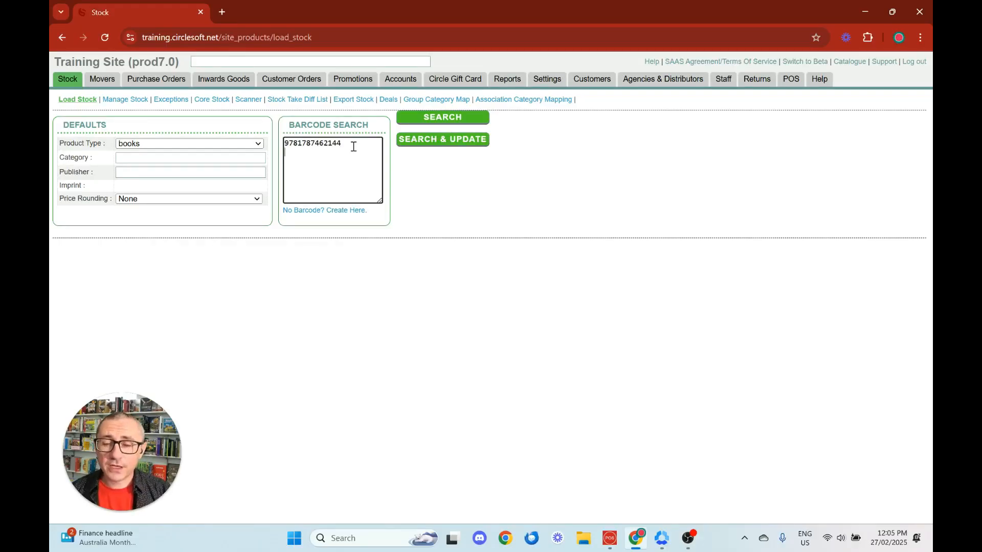
pyautogui.click(440, 119)
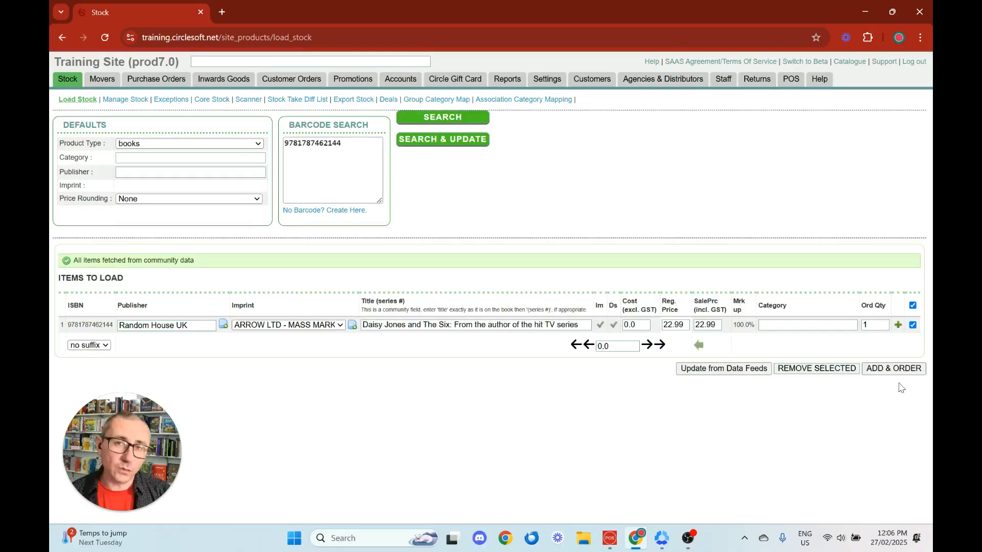
pyautogui.click(897, 369)
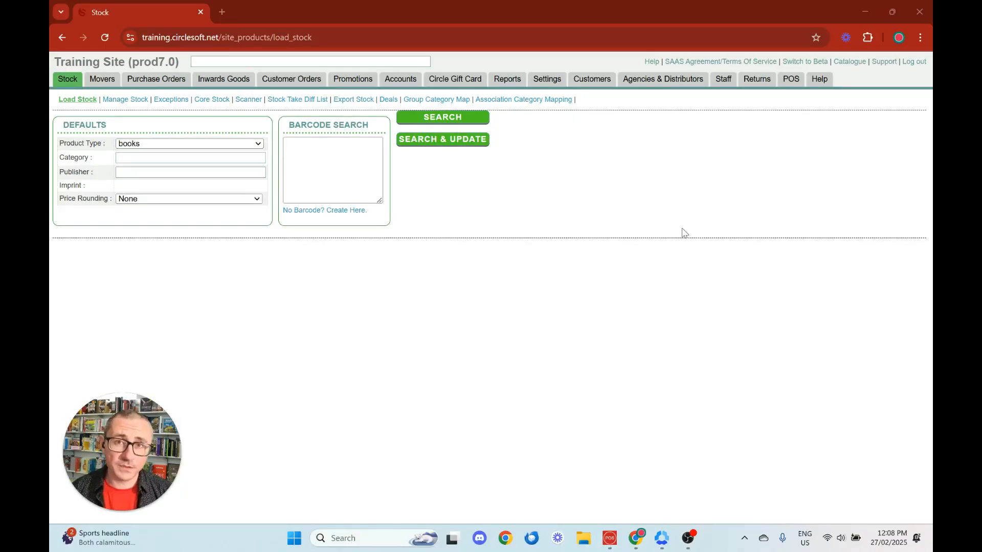
pyautogui.click(356, 162)
pyautogui.write('9781787462144')
pyautogui.press('Return')
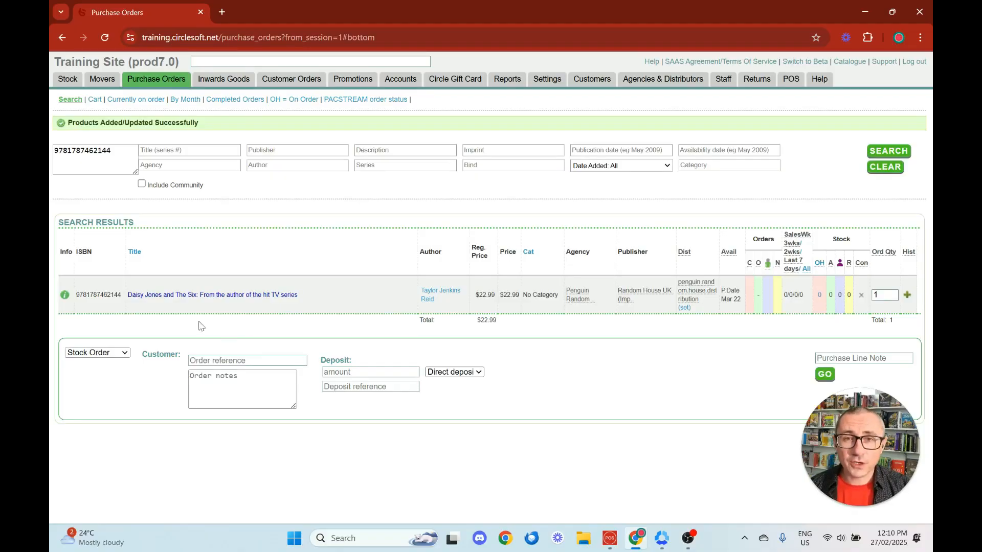
pyautogui.click(114, 357)
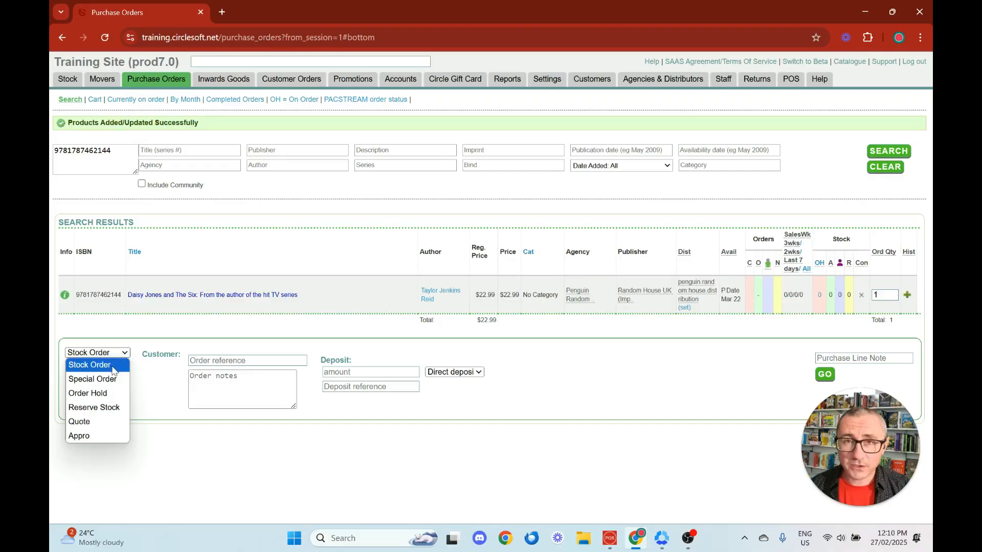
# Step: Set the Daisy Jones and The Six order to Special Order and attach the searched customer
pyautogui.click(112, 378)
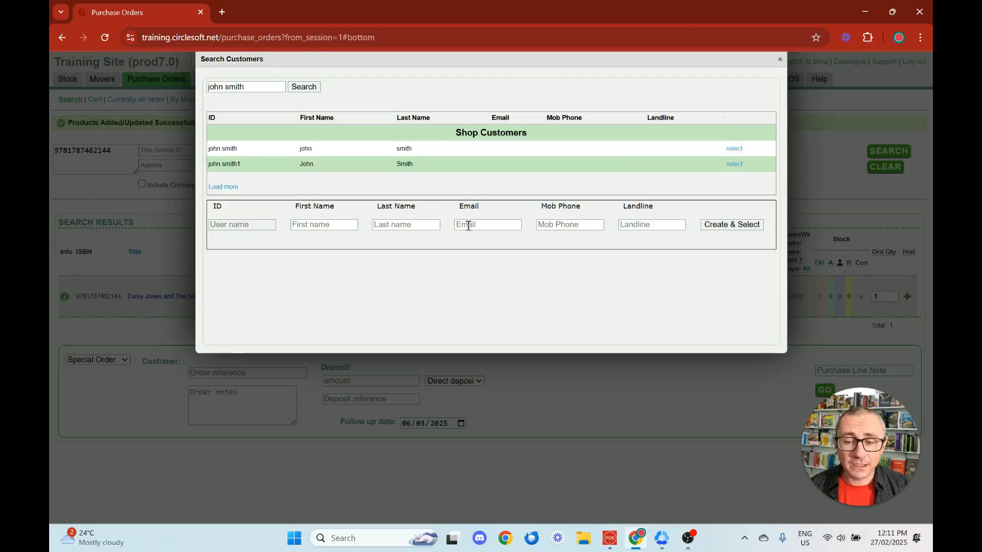
pyautogui.click(734, 148)
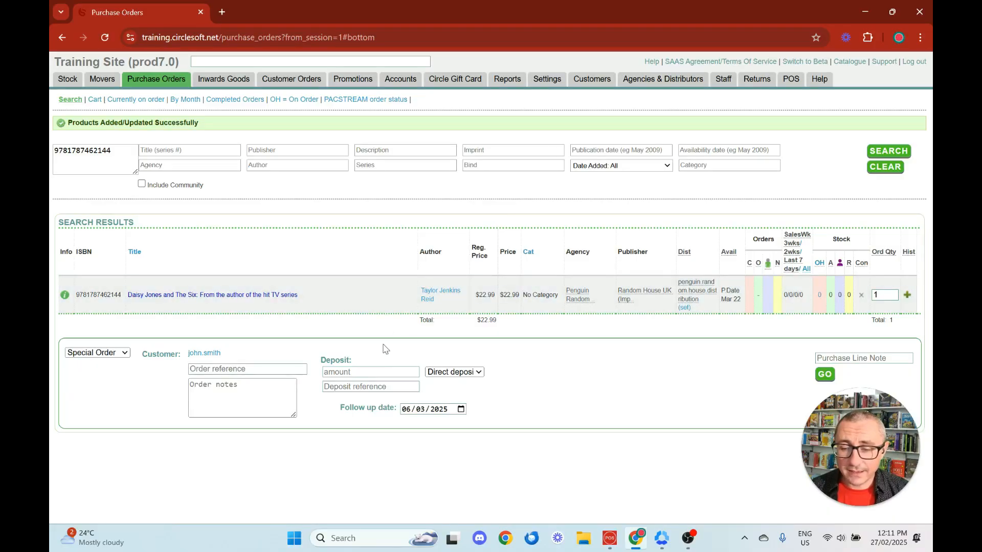
# Step: Enter a 22.99 deposit on the special order with Card as the payment method
pyautogui.click(379, 371)
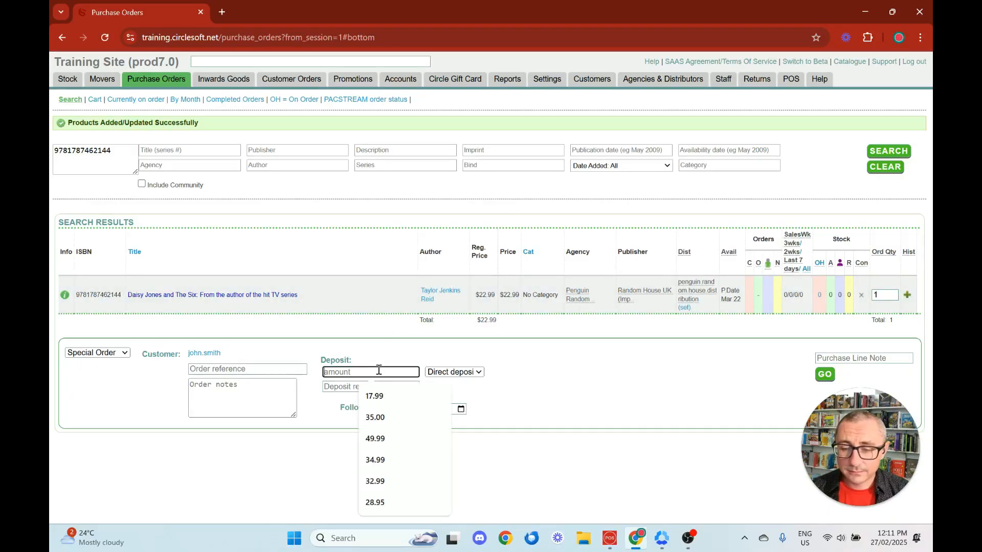
pyautogui.write('22.99')
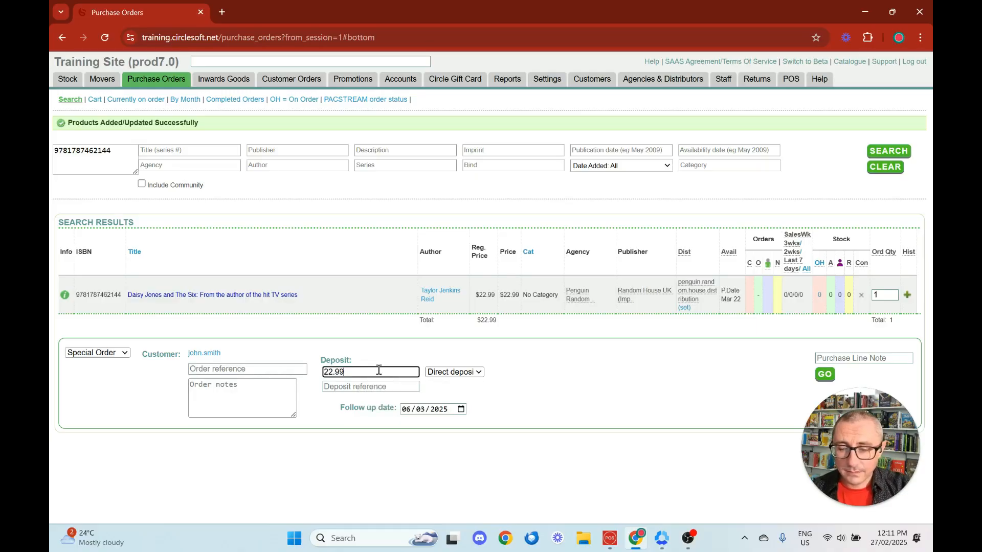
pyautogui.click(469, 375)
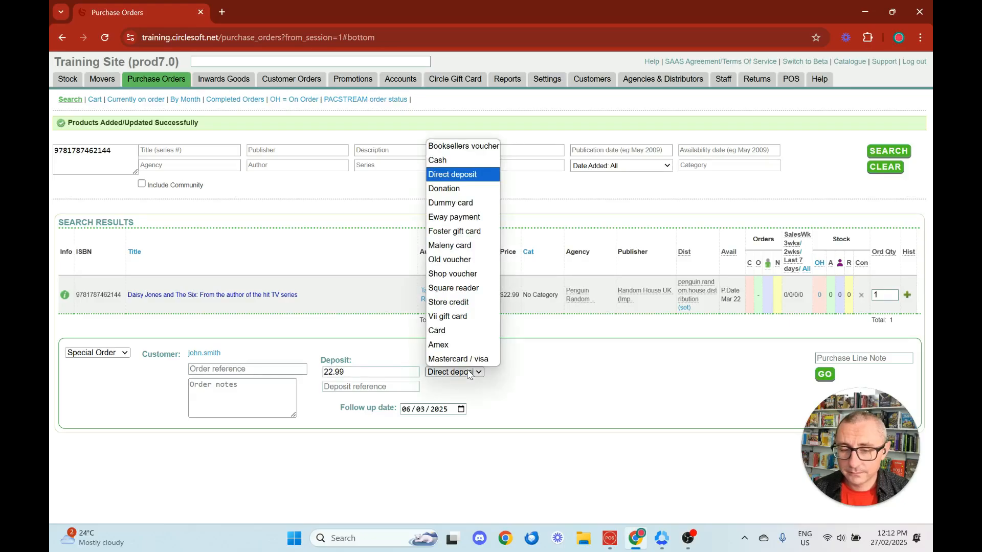
pyautogui.click(458, 331)
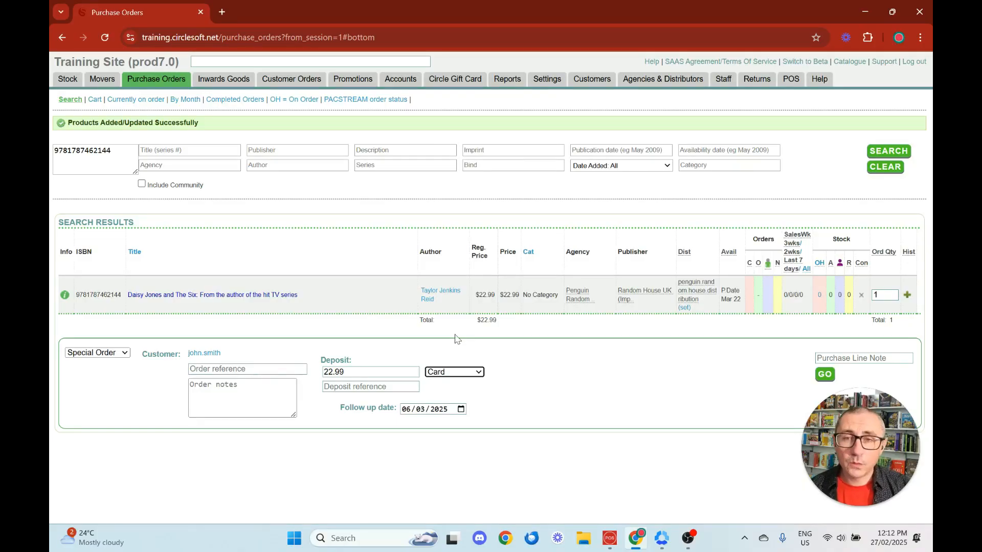
# Step: Submit the special order to the purchase cart with GO
pyautogui.click(823, 377)
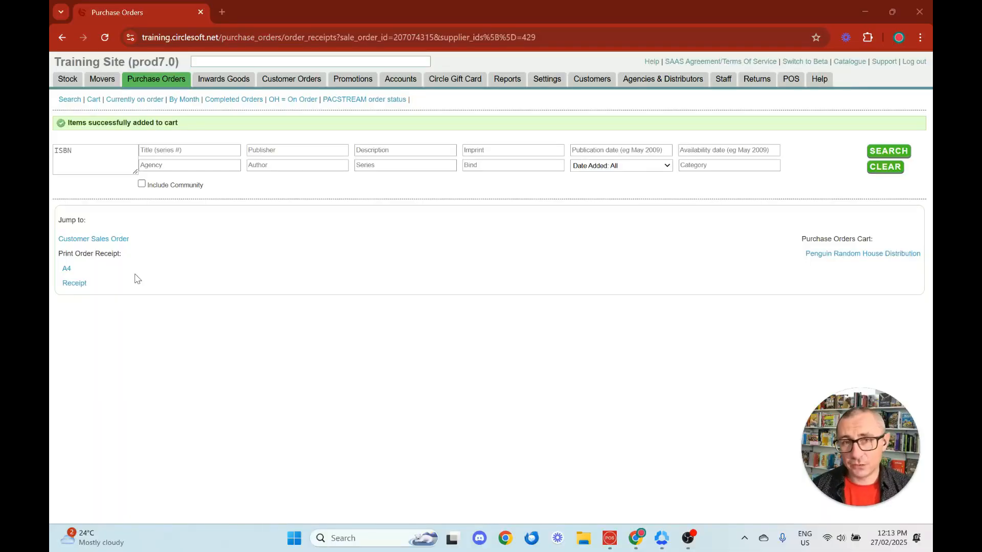
# Step: Go to the Help page with training sessions and guides
pyautogui.click(820, 79)
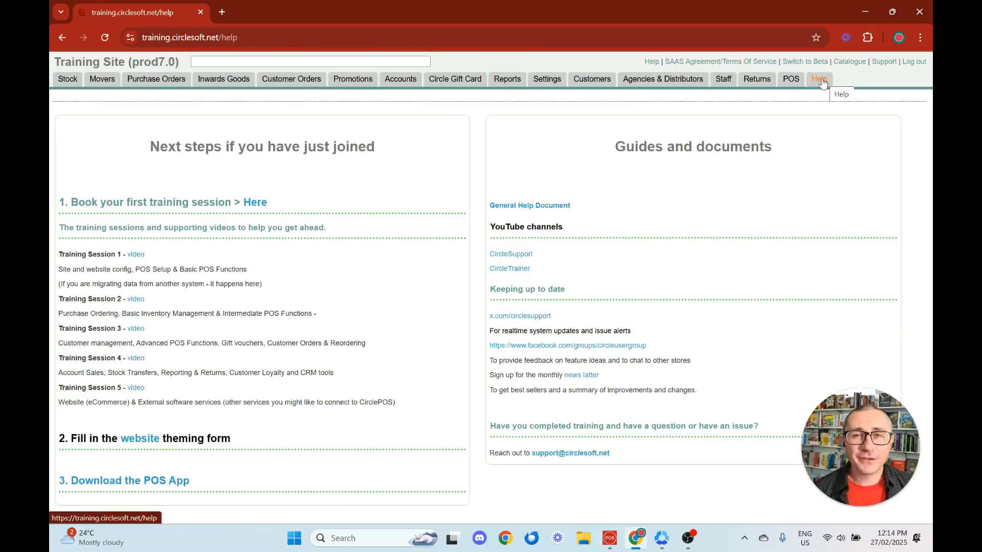